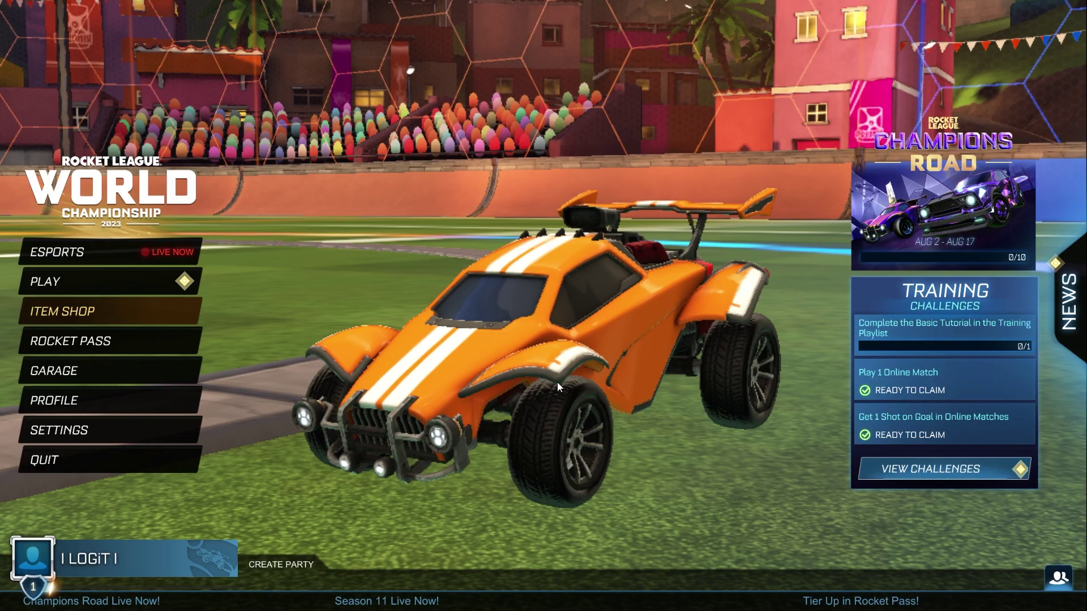
- In Rocket League's video settings, choose 1920 x 1080 16:9 resolution and Fullscreen display mode
{"action": "left_click", "coordinate": [114, 424]}
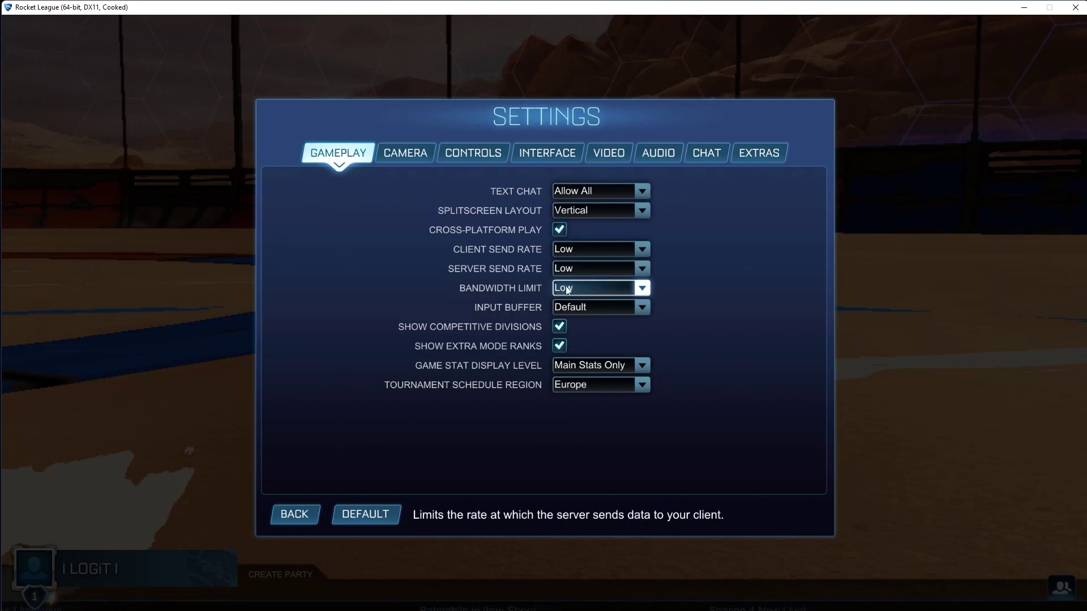
{"action": "left_click", "coordinate": [608, 153]}
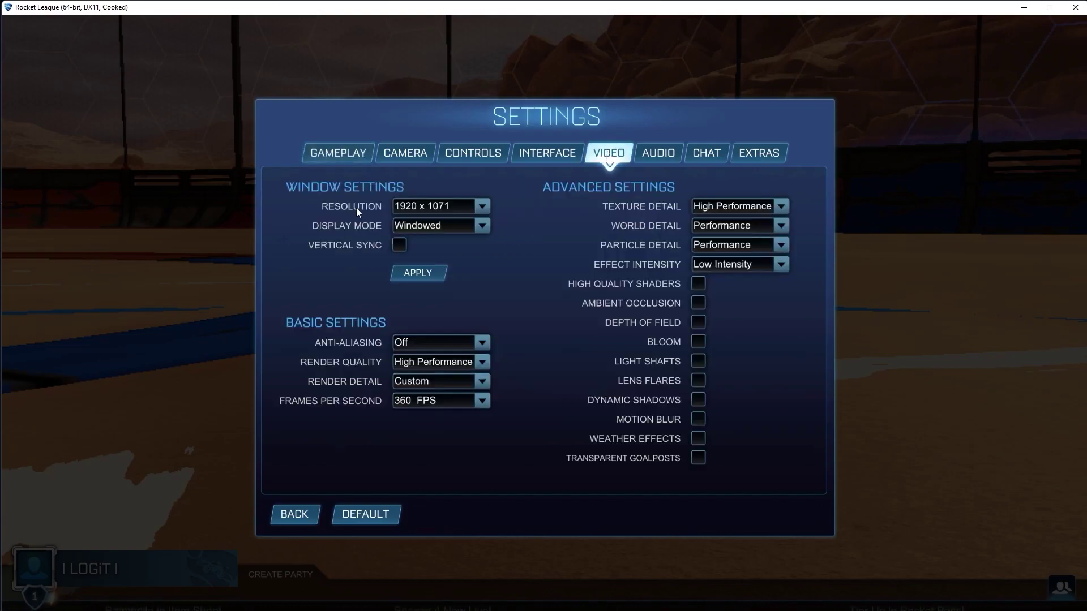
{"action": "left_click", "coordinate": [429, 205]}
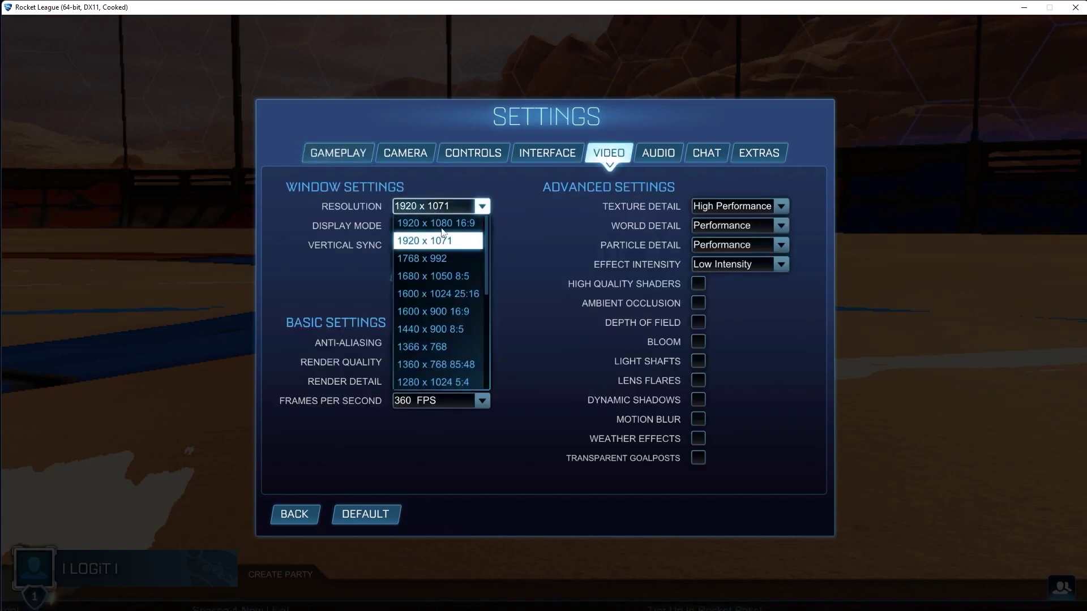
{"action": "left_click", "coordinate": [442, 227]}
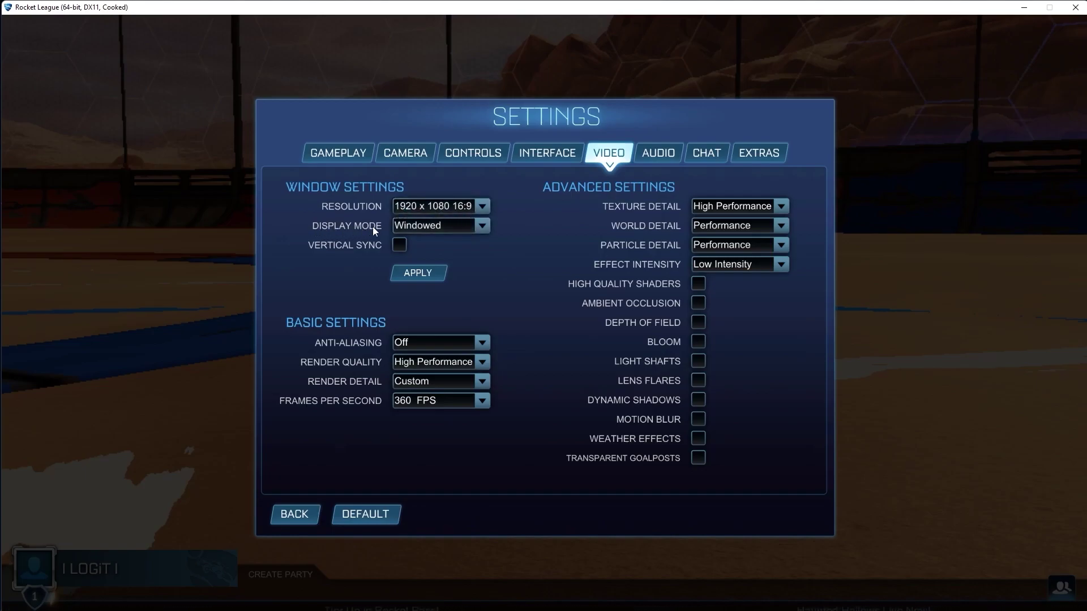
{"action": "left_click", "coordinate": [413, 226]}
{"action": "left_click", "coordinate": [424, 240]}
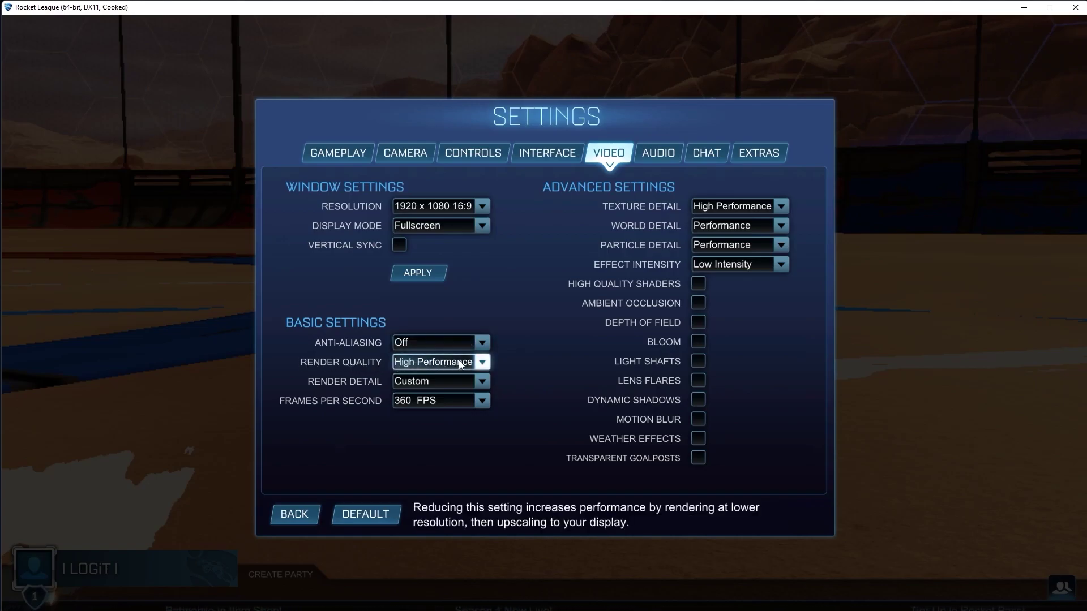
- Set Render Detail to Performance, Frames Per Second to Uncapped, and Texture Detail to High Performance
{"action": "left_click", "coordinate": [420, 382]}
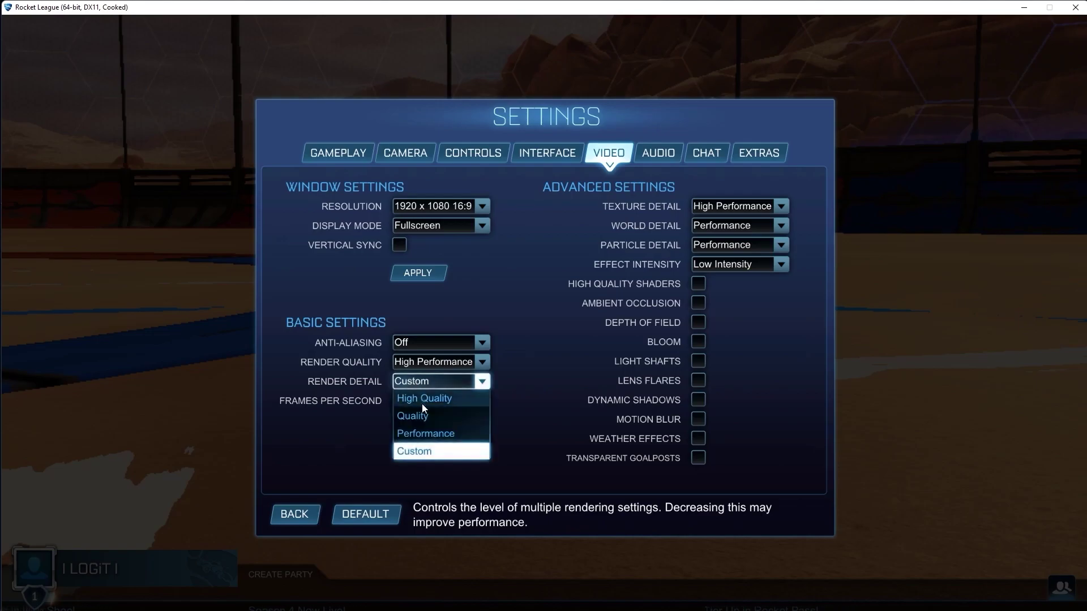
{"action": "left_click", "coordinate": [426, 433]}
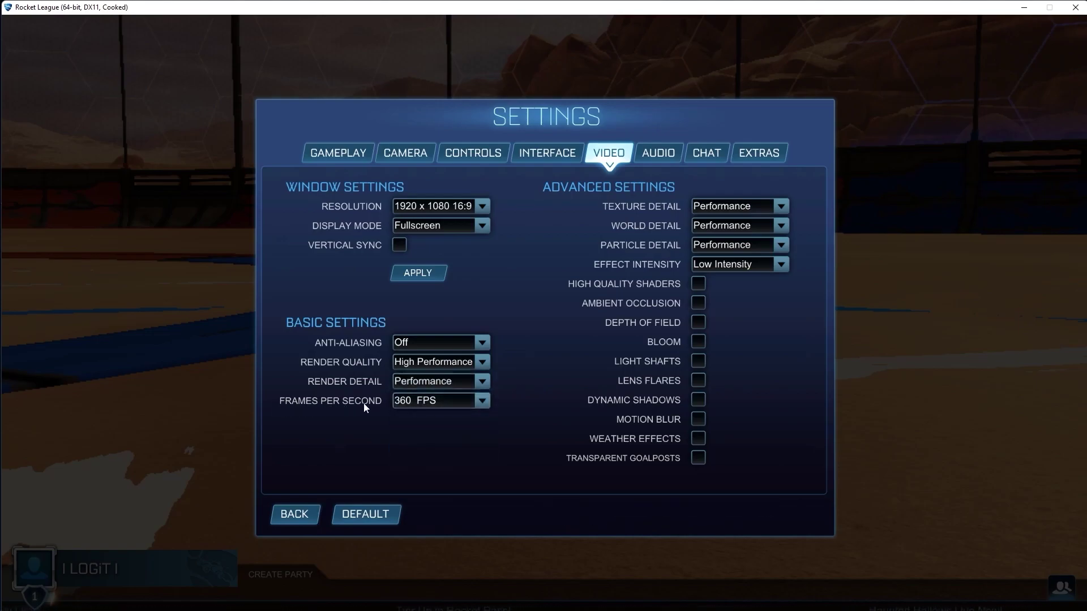
{"action": "left_click", "coordinate": [430, 401]}
{"action": "left_click", "coordinate": [436, 560]}
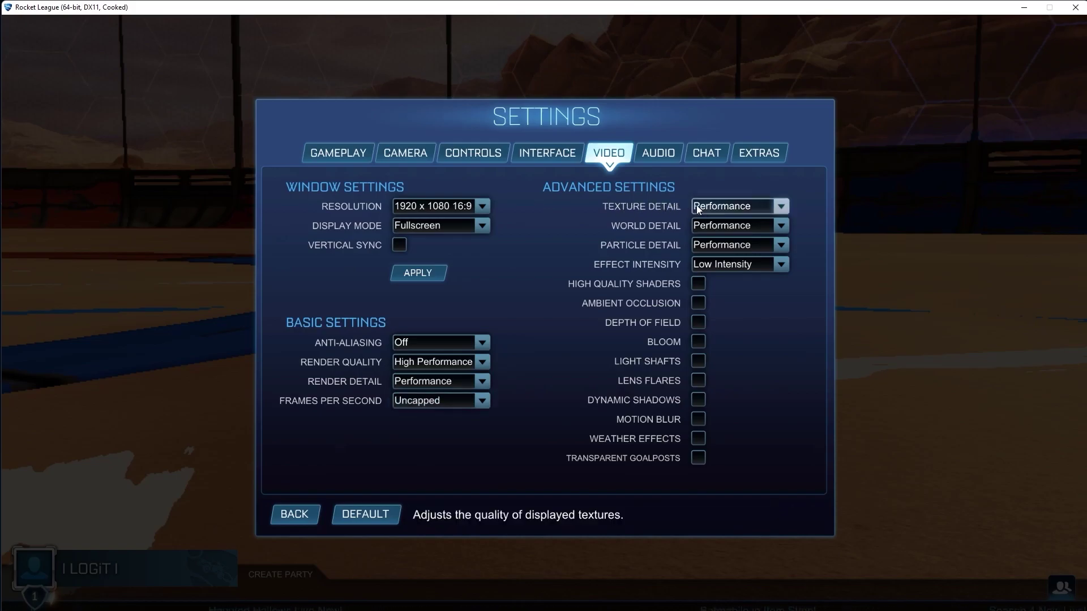
{"action": "left_click", "coordinate": [710, 207]}
{"action": "left_click", "coordinate": [730, 274]}
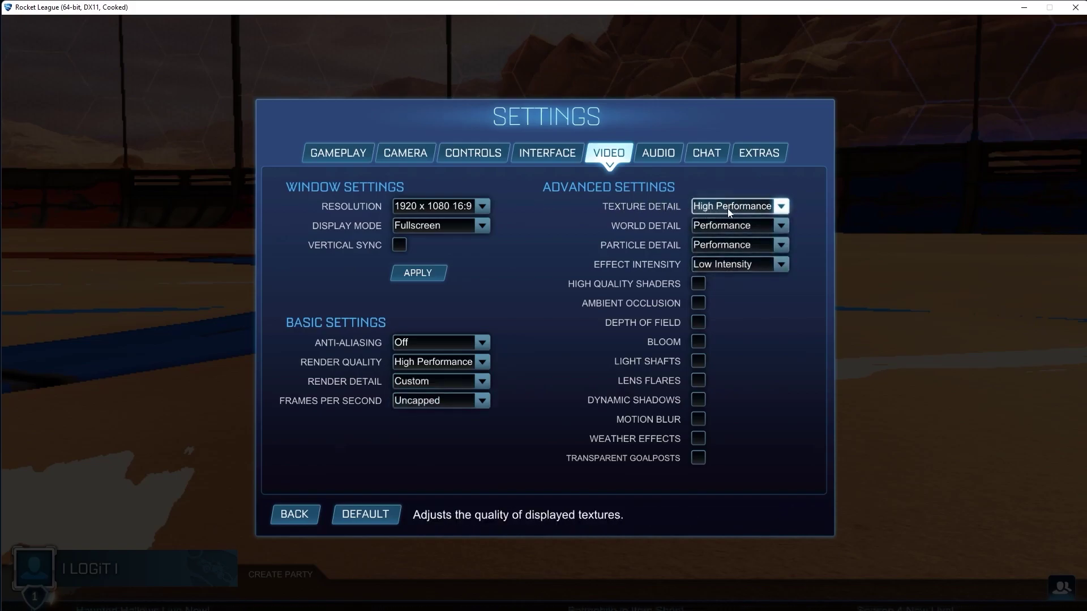
- Keep World and Particle Detail at Performance and Effect Intensity at Low Intensity, then quit the game
{"action": "left_click", "coordinate": [695, 226]}
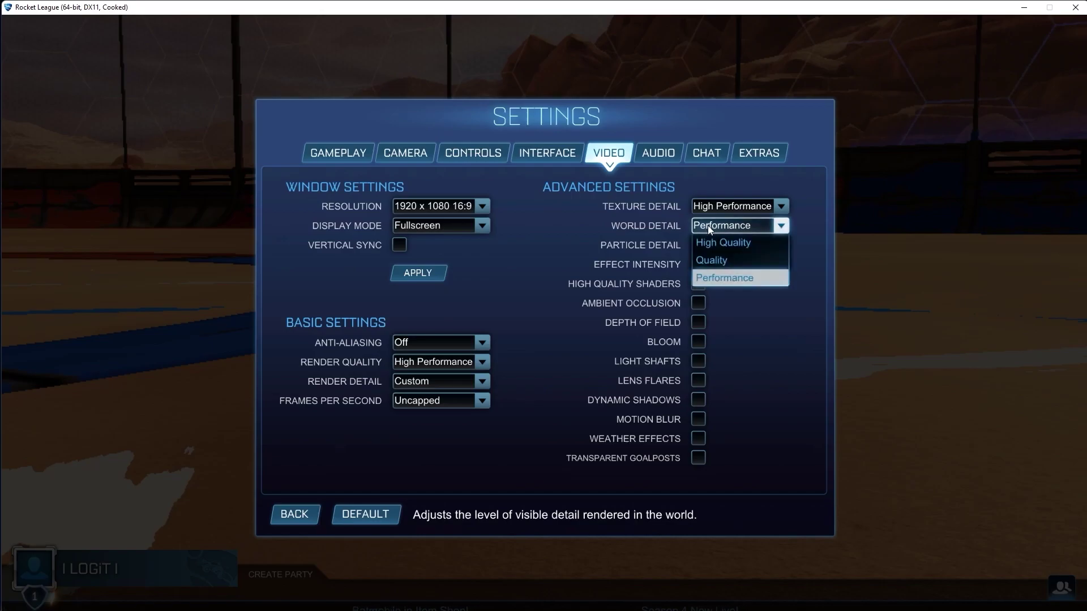
{"action": "left_click", "coordinate": [696, 226]}
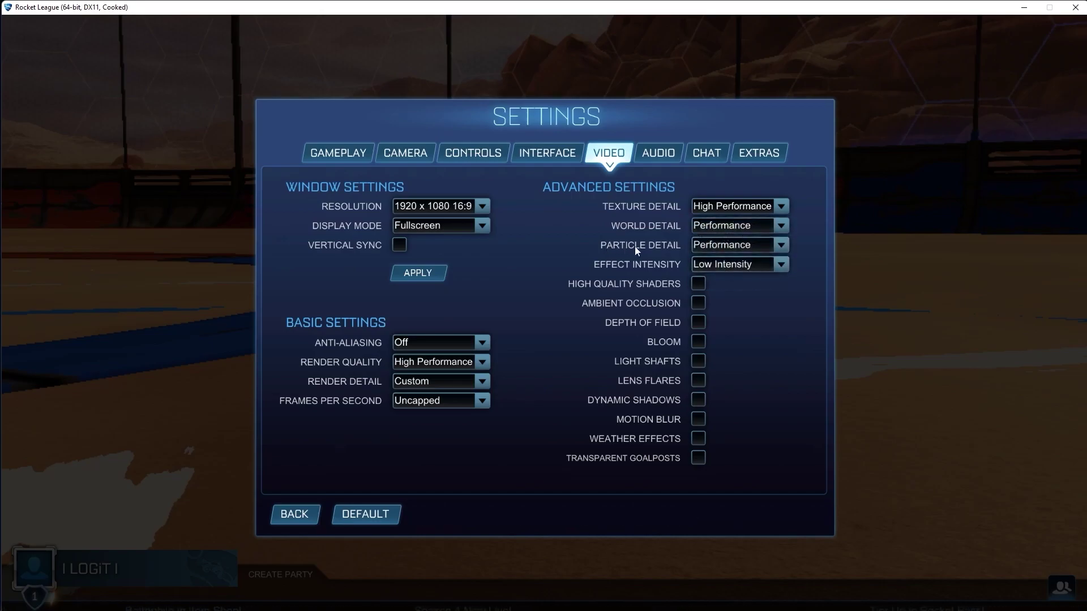
{"action": "left_click", "coordinate": [722, 244]}
{"action": "left_click", "coordinate": [697, 244]}
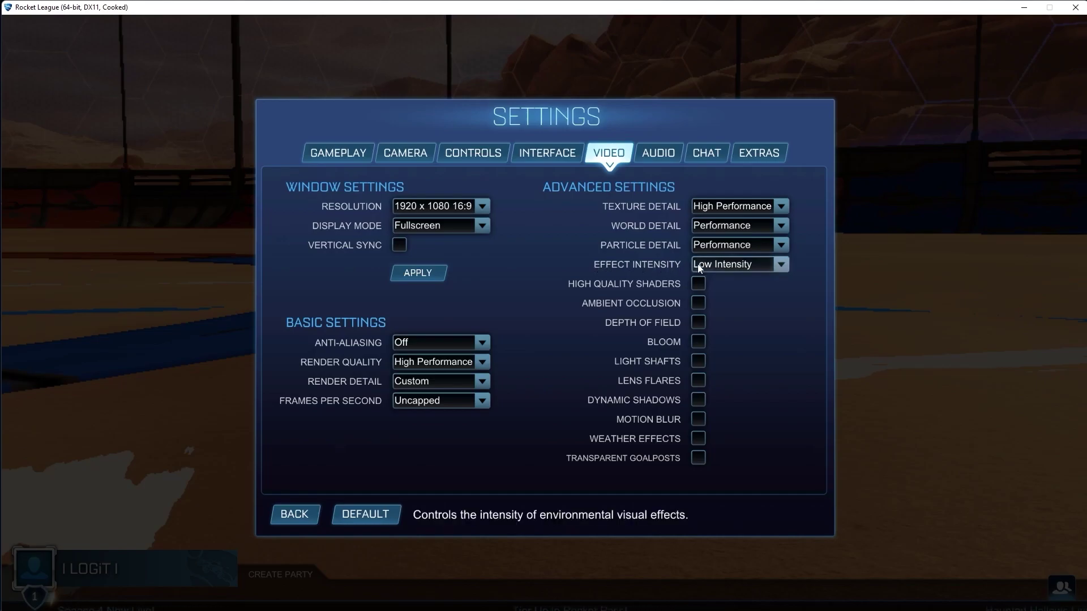
{"action": "left_click", "coordinate": [718, 265]}
{"action": "left_click", "coordinate": [711, 267]}
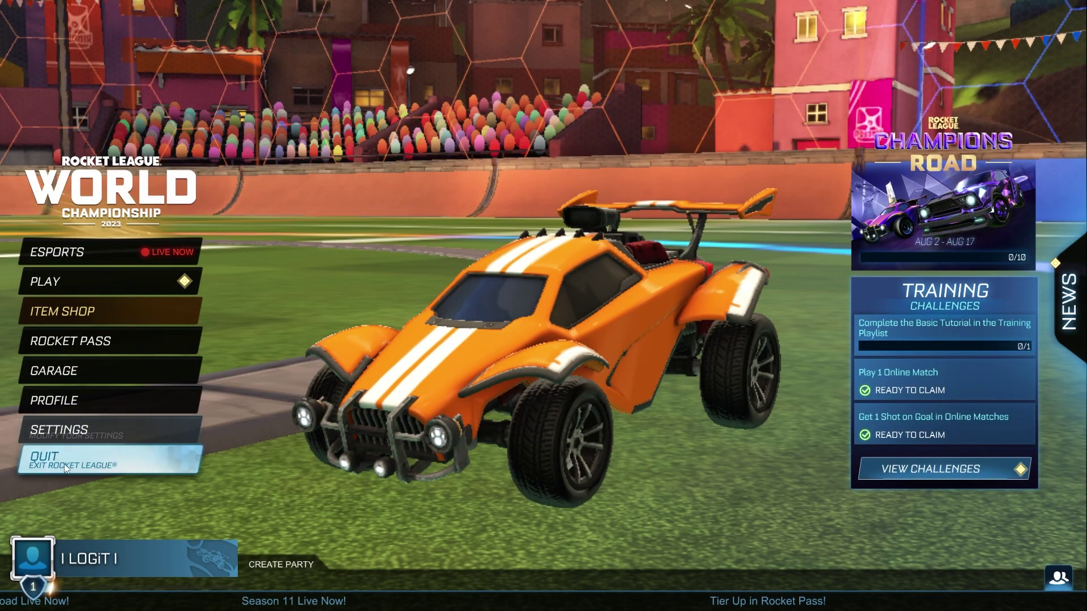
{"action": "left_click", "coordinate": [63, 463]}
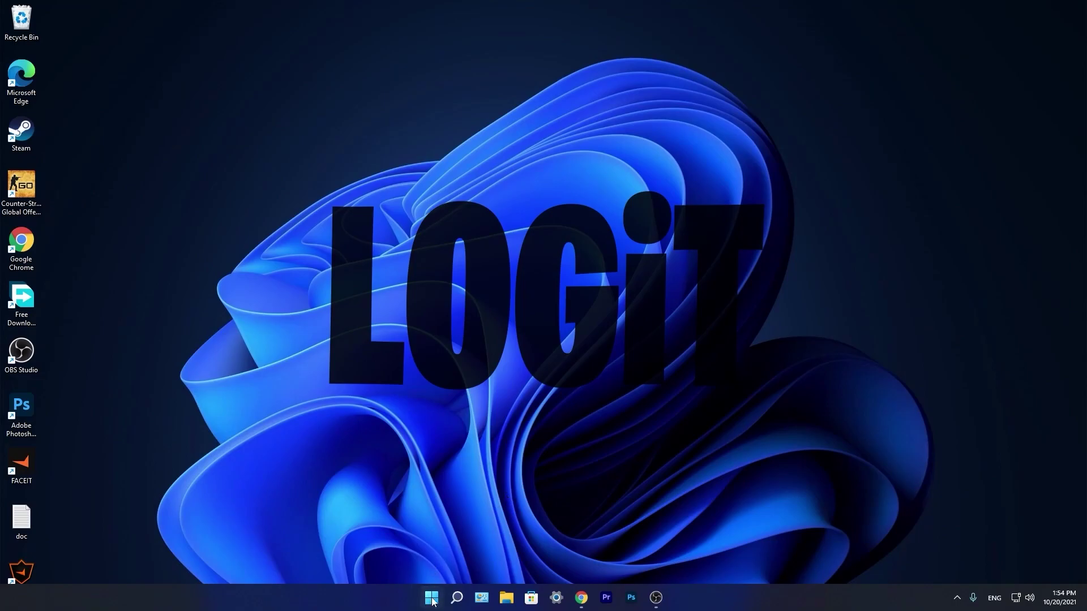
- Open Windows Settings > Gaming > Game Mode to confirm Game Mode is On
{"action": "left_click", "coordinate": [432, 598]}
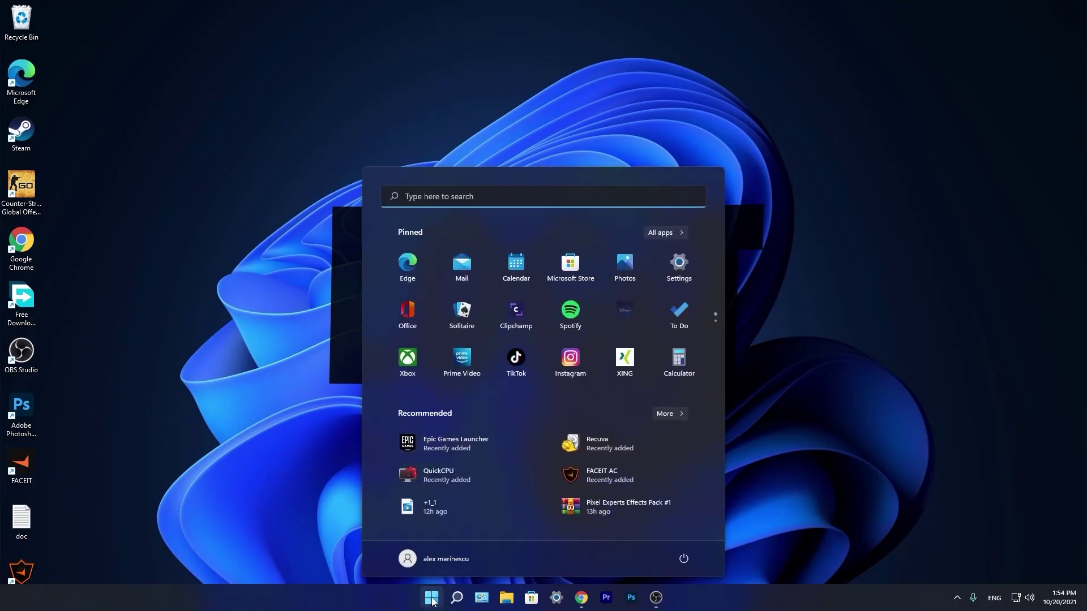
{"action": "left_click", "coordinate": [677, 266]}
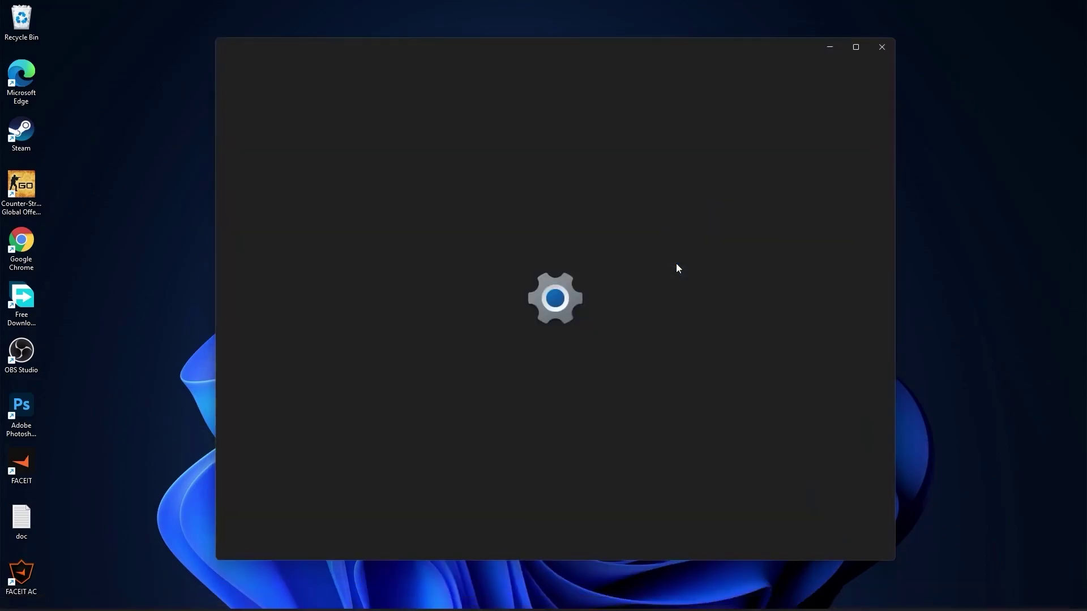
{"action": "left_click", "coordinate": [249, 318]}
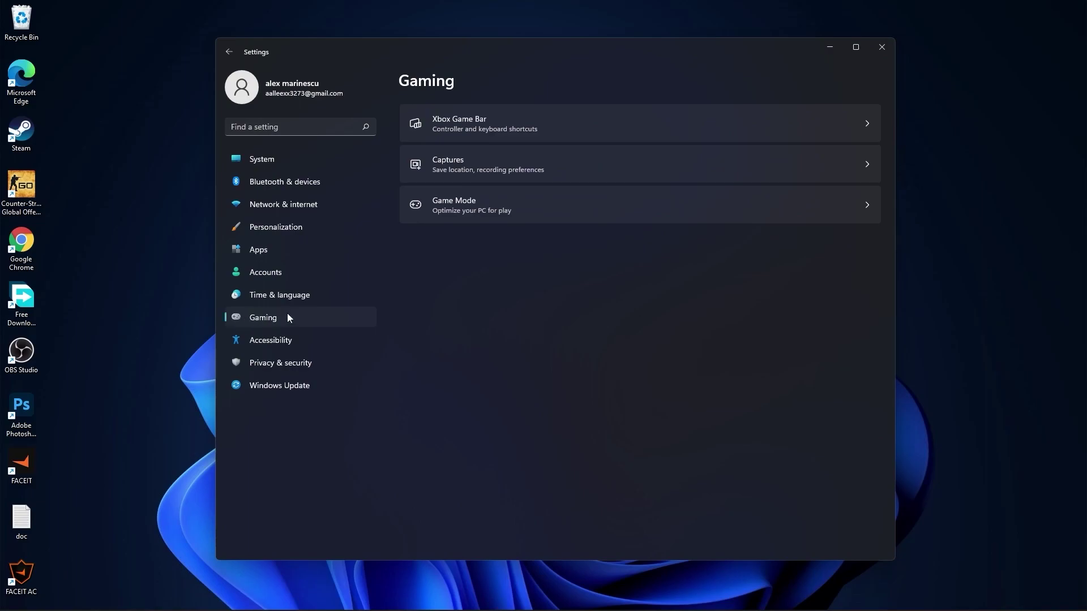
{"action": "left_click", "coordinate": [470, 204]}
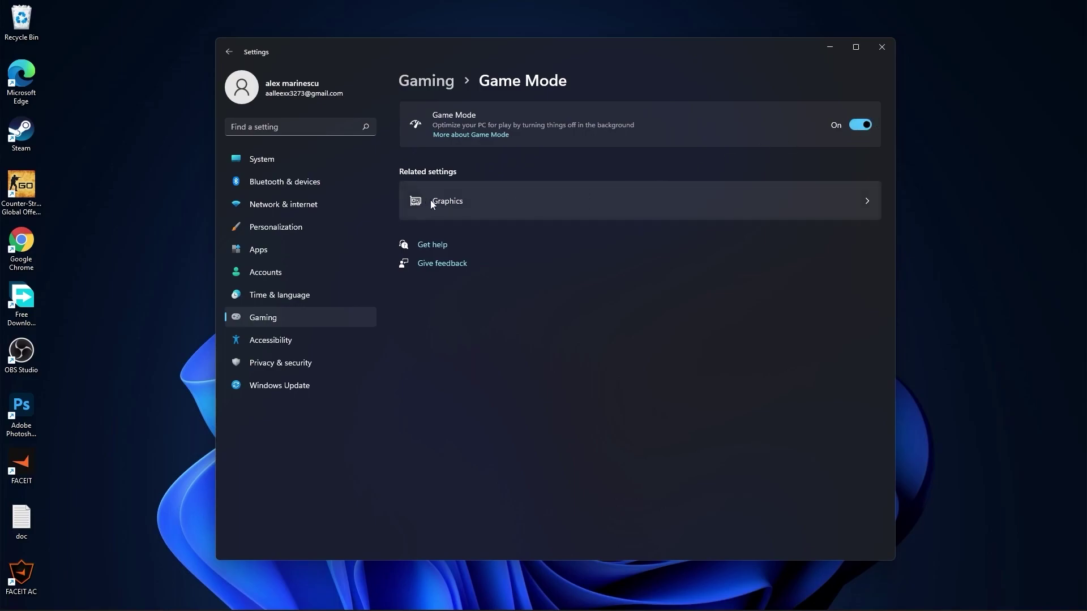
- Confirm hardware-accelerated GPU scheduling is On, then return to the Graphics page
{"action": "left_click", "coordinate": [466, 202]}
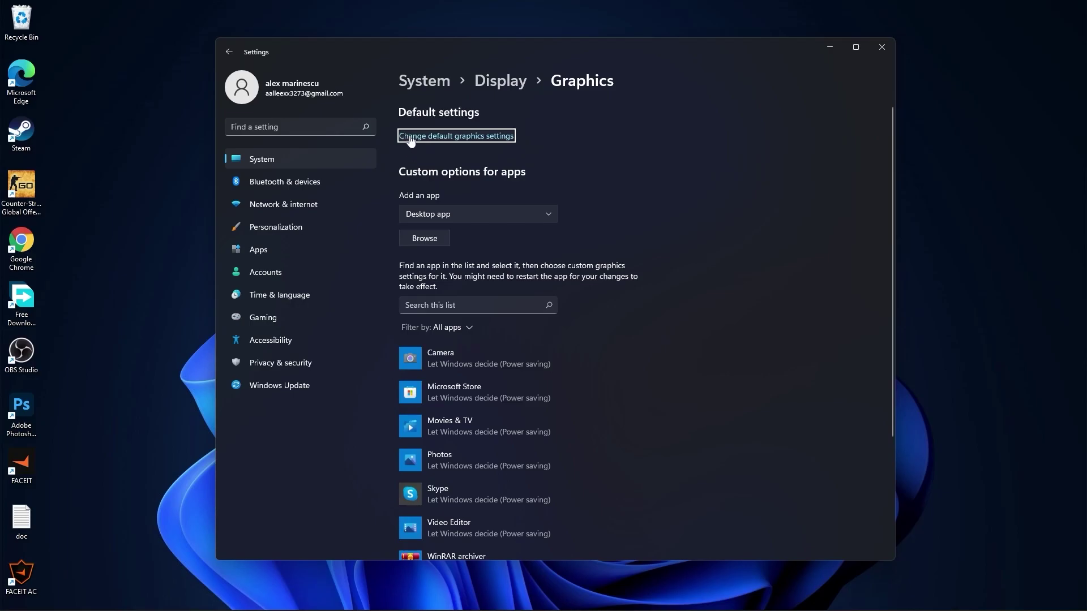
{"action": "left_click", "coordinate": [460, 137]}
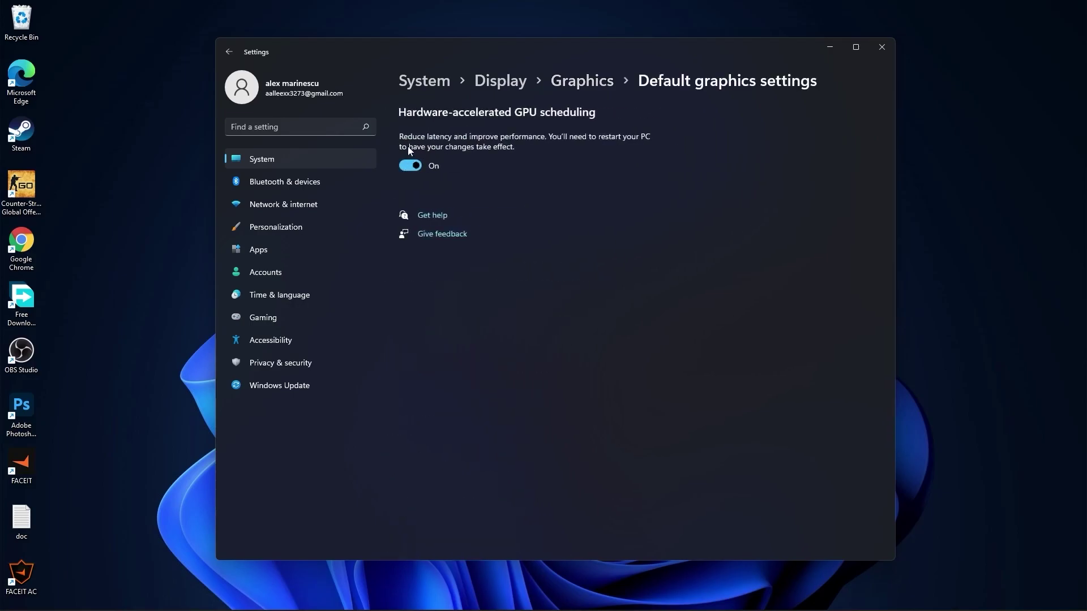
{"action": "left_click", "coordinate": [581, 80]}
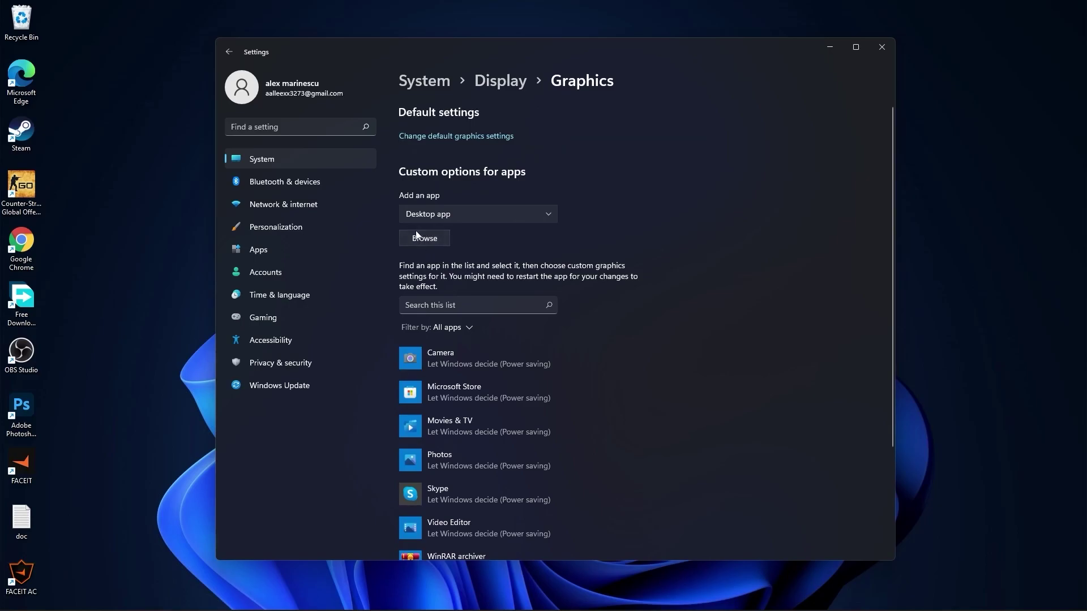
- Browse to D:\rocketleague\Binaries\Win64 and select RocketLeague.exe as the desktop app to customize
{"action": "left_click", "coordinate": [429, 236]}
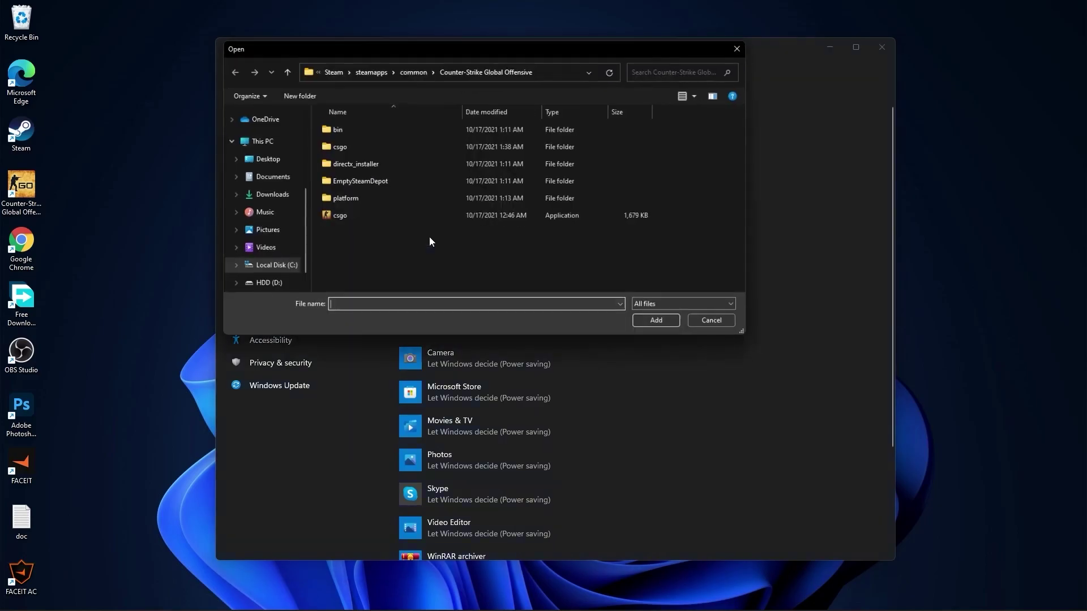
{"action": "left_click", "coordinate": [267, 286]}
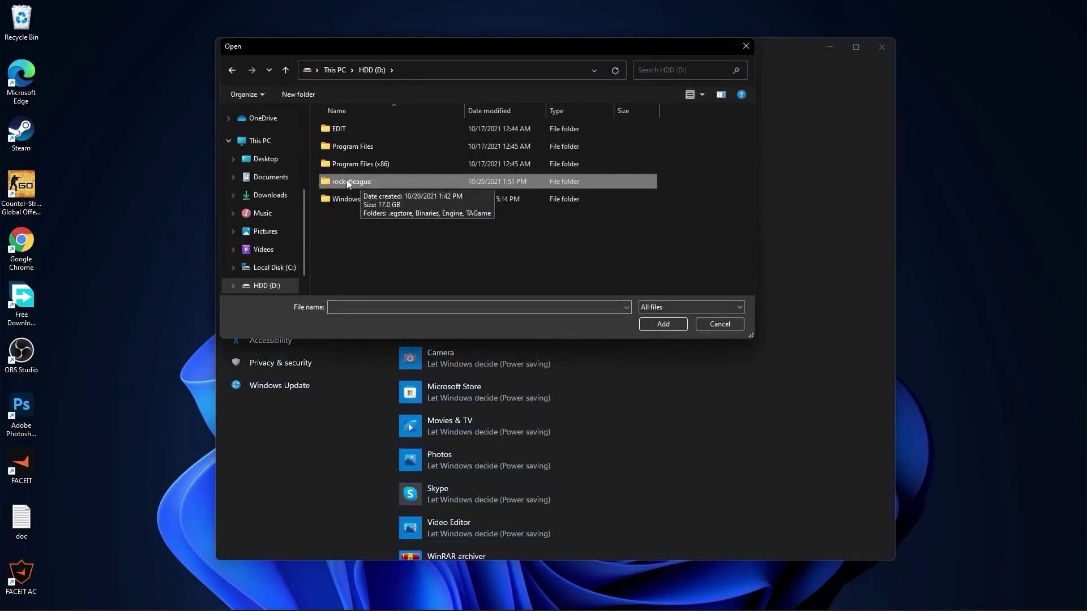
{"action": "double_click", "coordinate": [357, 182]}
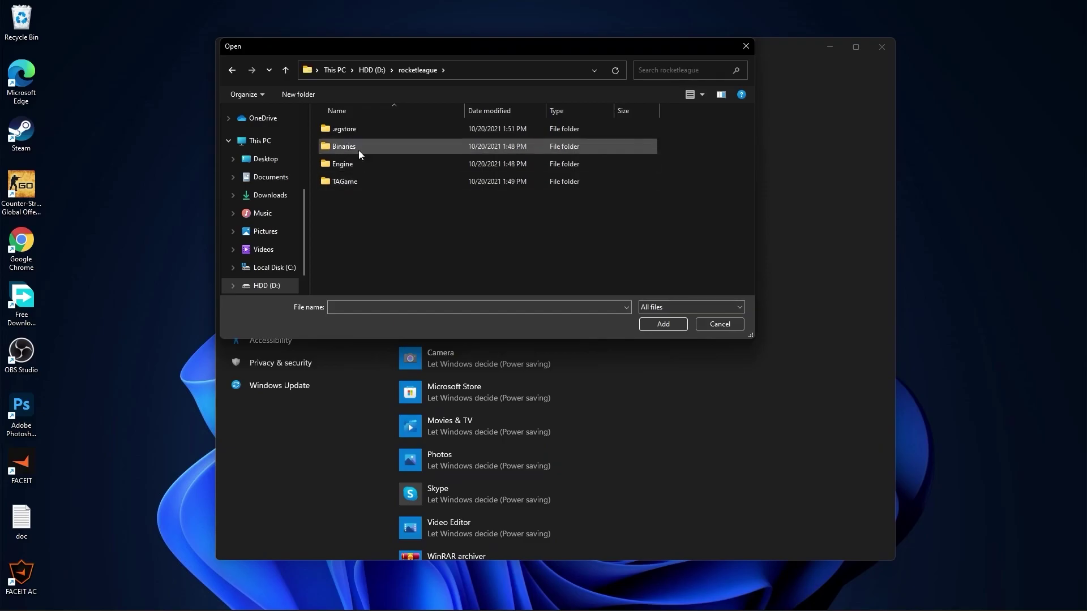
{"action": "double_click", "coordinate": [324, 148]}
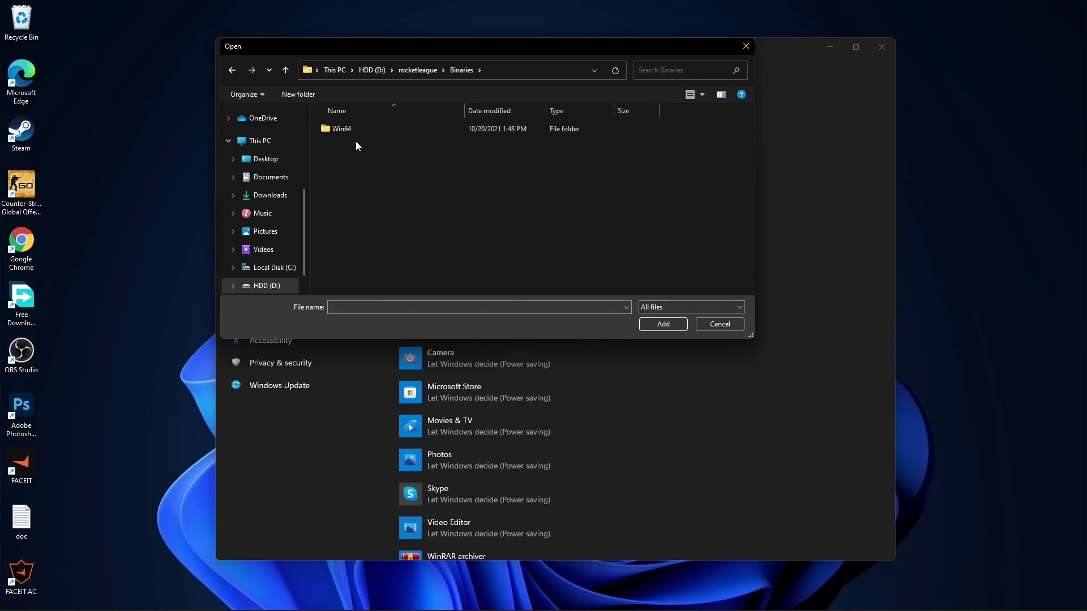
{"action": "double_click", "coordinate": [348, 130]}
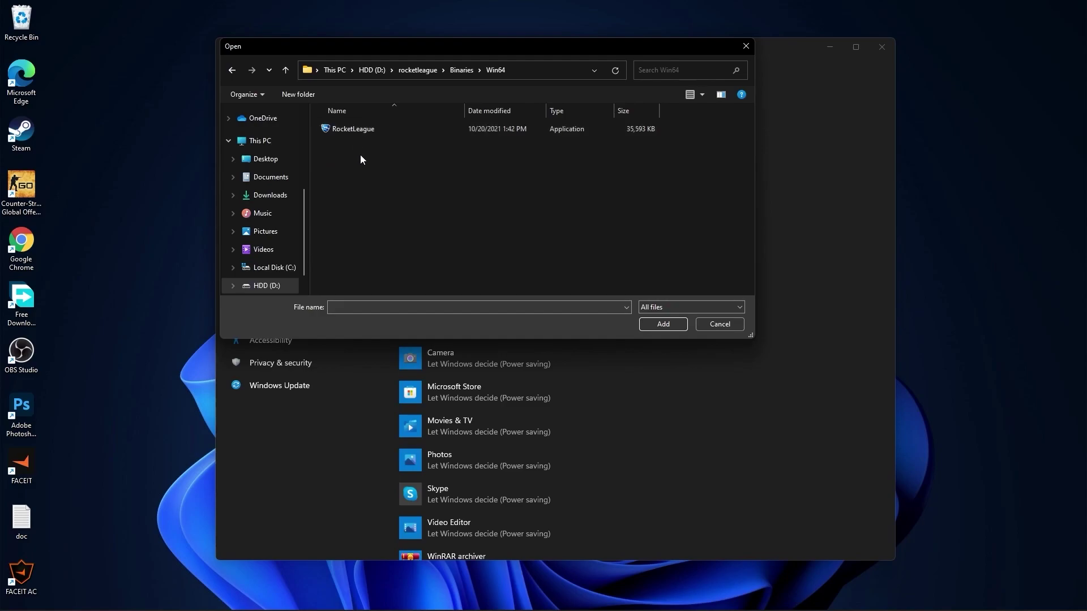
{"action": "left_click", "coordinate": [337, 131]}
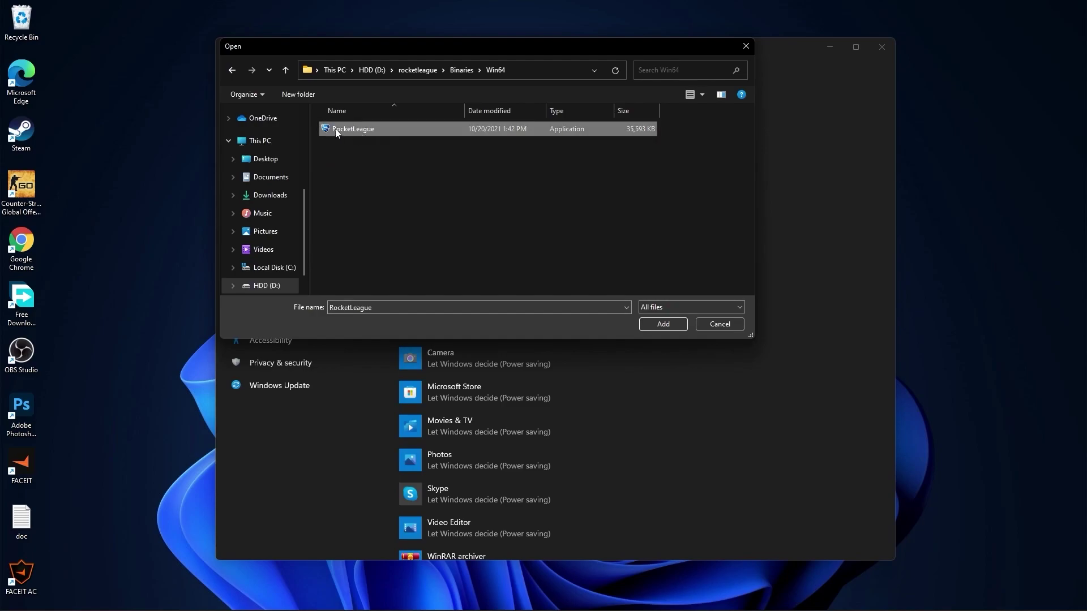
- In RocketLeague's Properties, tick Disable fullscreen optimizations on the Compatibility tab
{"action": "right_click", "coordinate": [368, 128]}
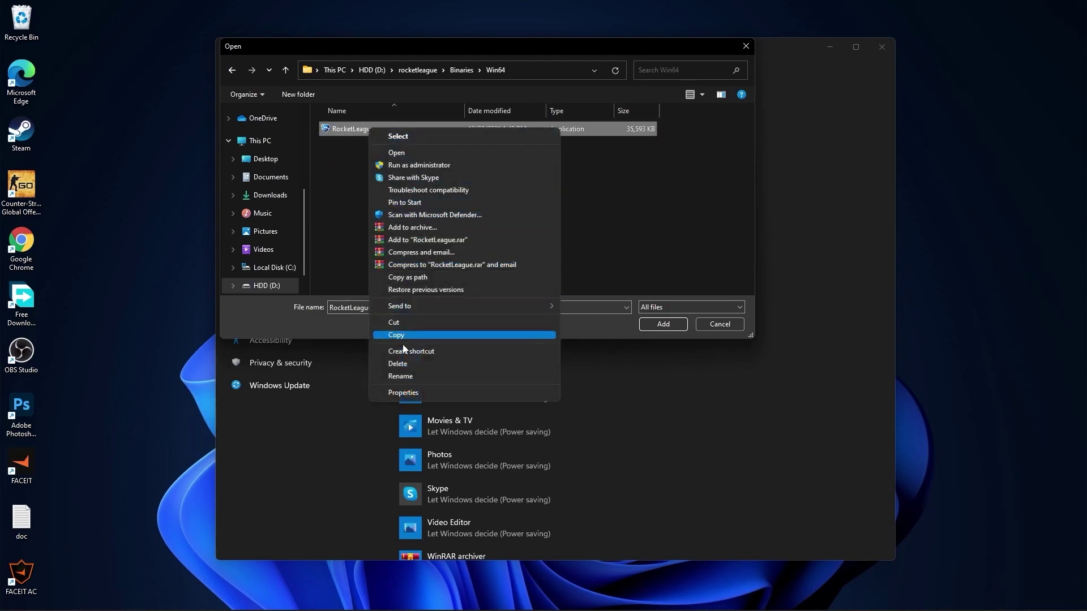
{"action": "left_click", "coordinate": [404, 393]}
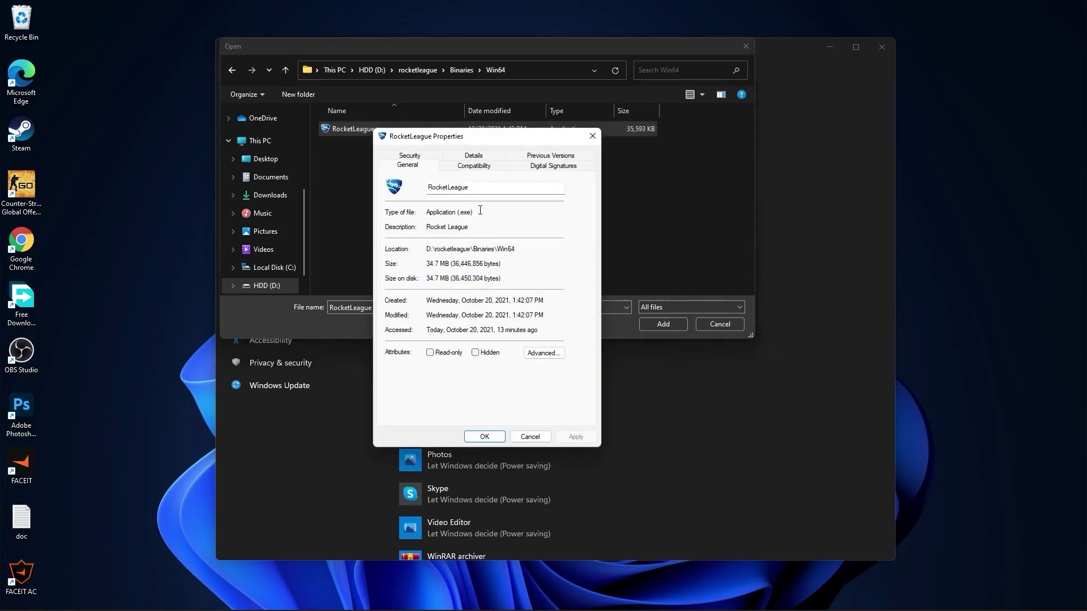
{"action": "left_click", "coordinate": [474, 166]}
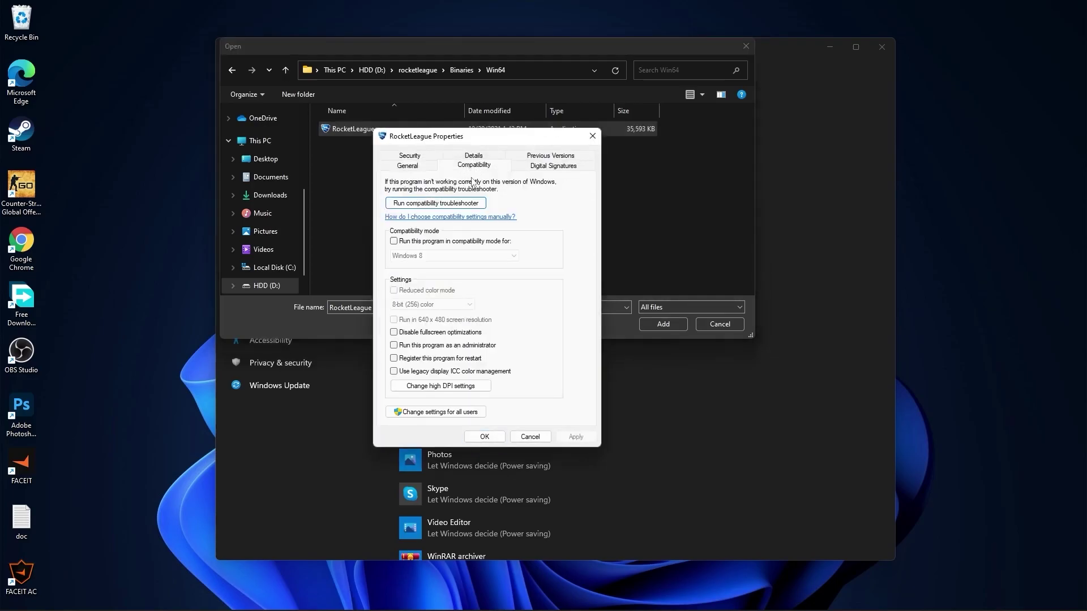
{"action": "left_click", "coordinate": [394, 333]}
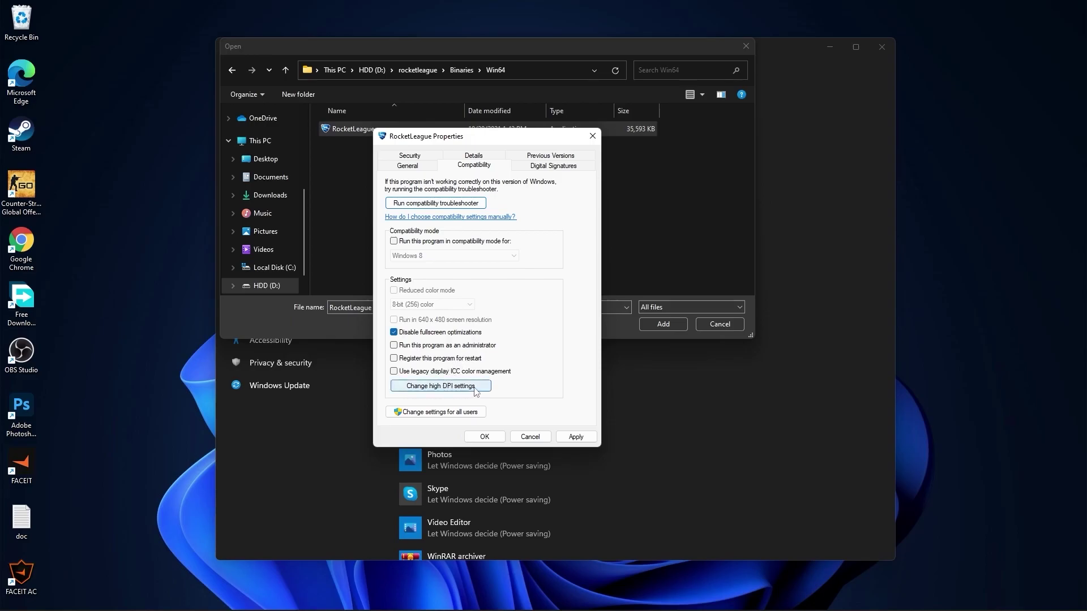
- Override high DPI scaling, performed by Application, and apply the compatibility changes
{"action": "left_click", "coordinate": [440, 387]}
{"action": "left_click", "coordinate": [427, 355]}
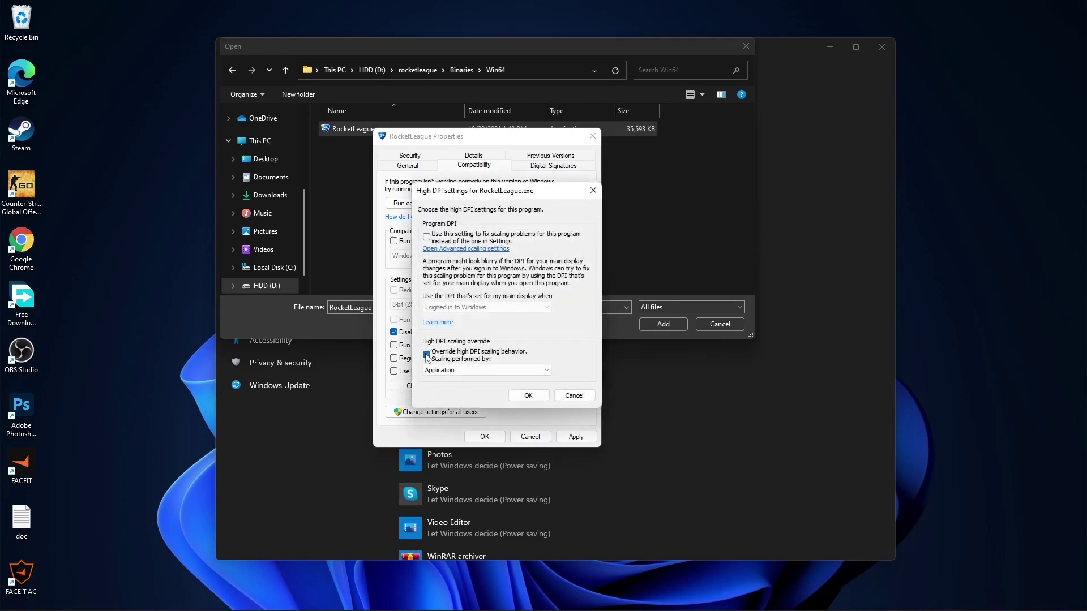
{"action": "left_click", "coordinate": [528, 395]}
{"action": "left_click", "coordinate": [573, 437]}
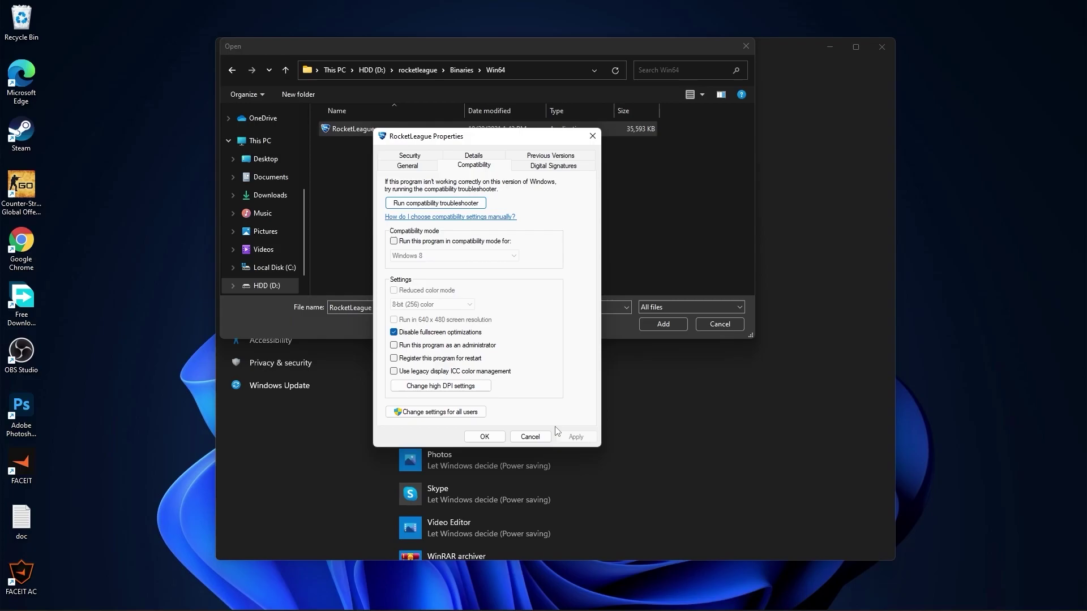
{"action": "left_click", "coordinate": [491, 439]}
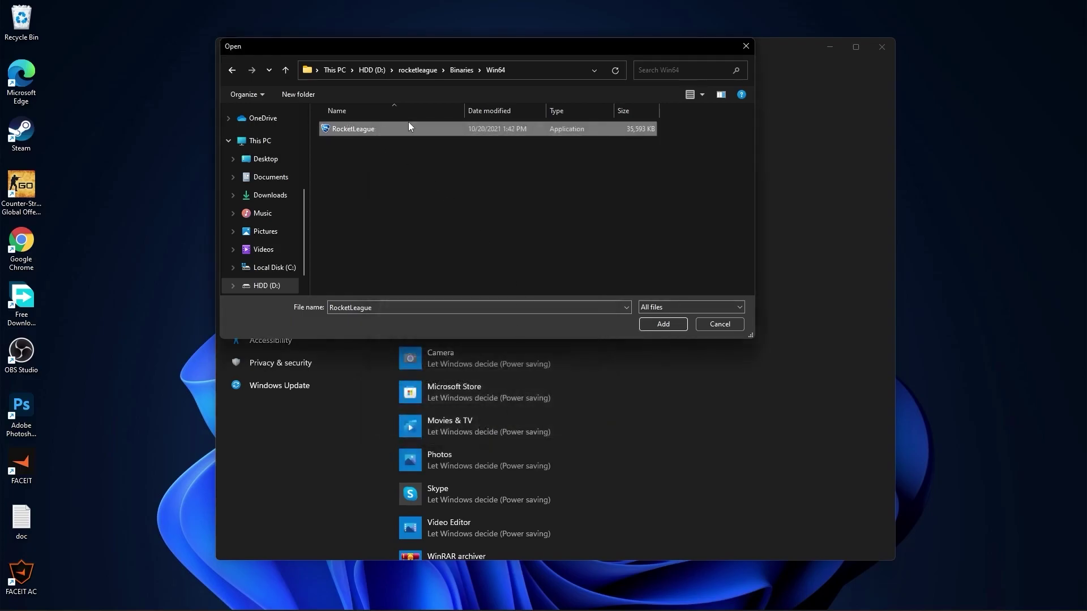
- Add RocketLeague to the per-app graphics list and save its preference as High performance
{"action": "left_click", "coordinate": [663, 323]}
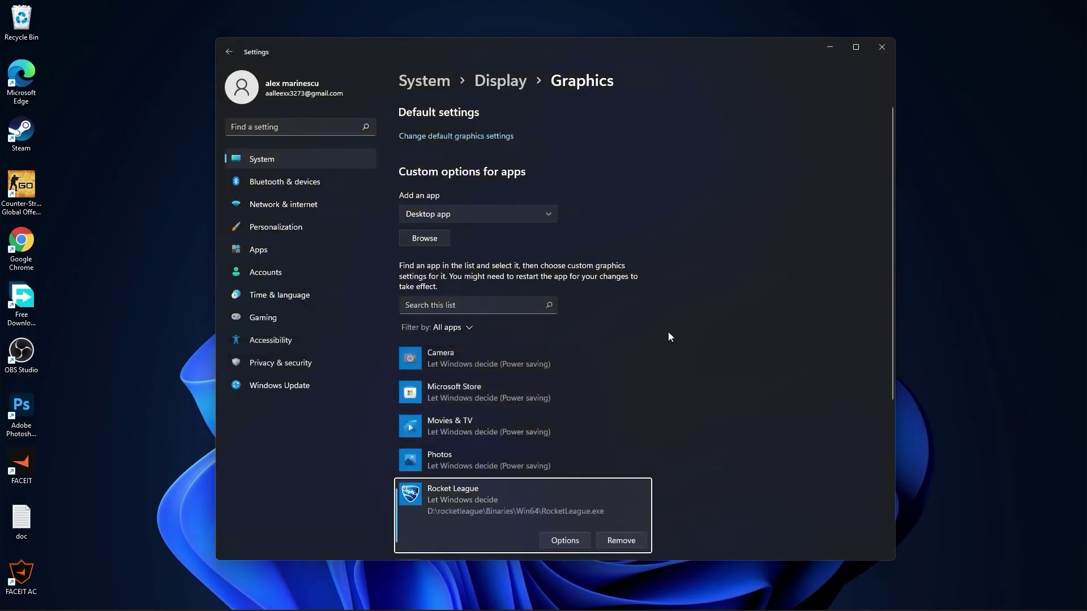
{"action": "scroll", "coordinate": [701, 367], "scroll_direction": "down", "scroll_amount": 3}
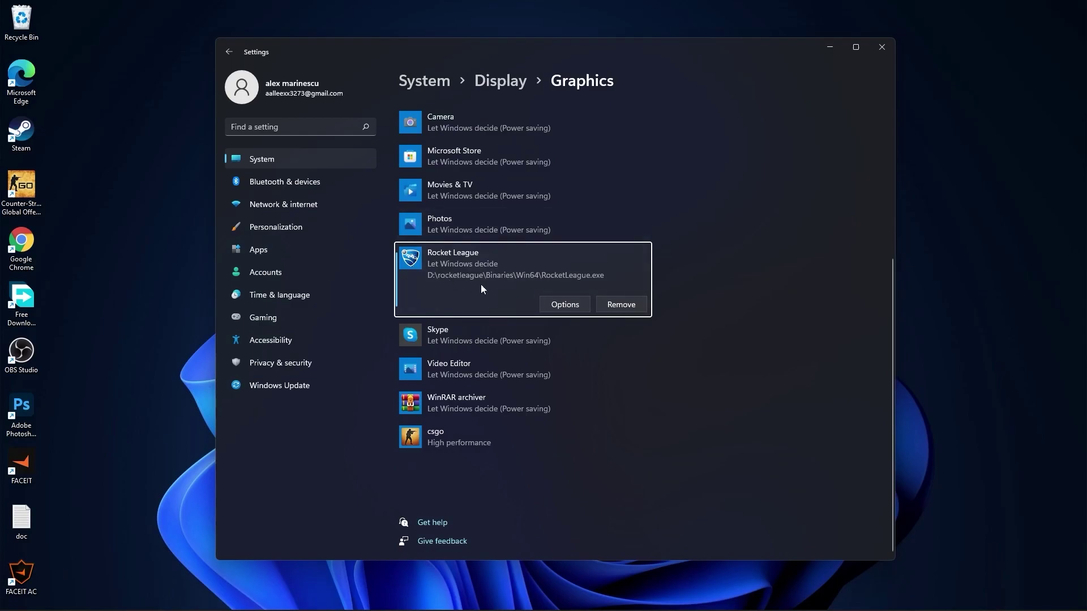
{"action": "left_click", "coordinate": [564, 304]}
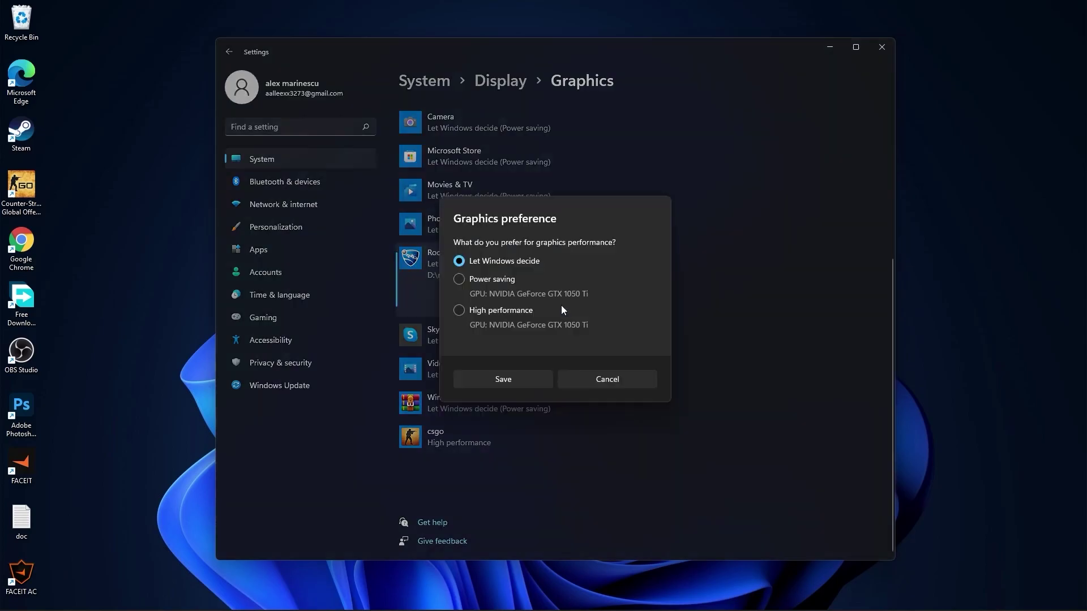
{"action": "left_click", "coordinate": [475, 312]}
{"action": "left_click", "coordinate": [505, 378]}
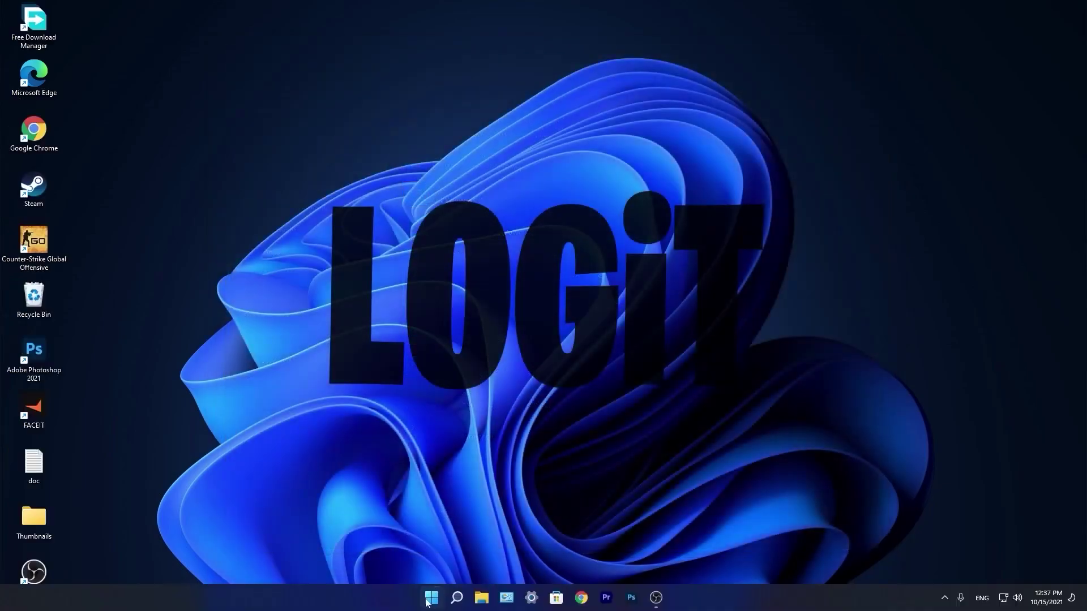
- Open System > Display > Advanced display and keep the refresh rate at 74.97 Hz
{"action": "left_click", "coordinate": [428, 601]}
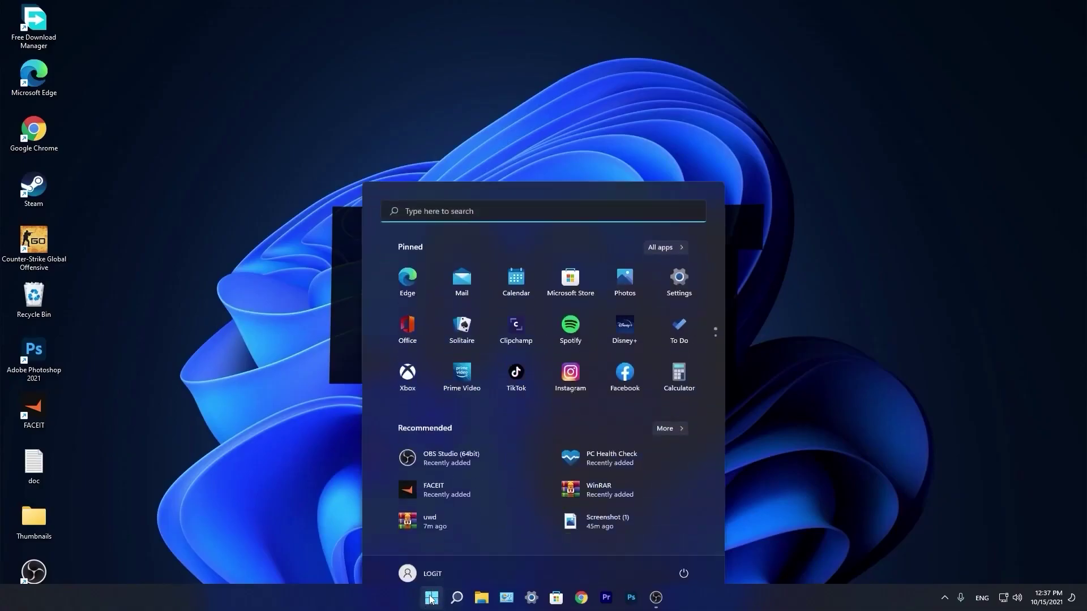
{"action": "left_click", "coordinate": [681, 282]}
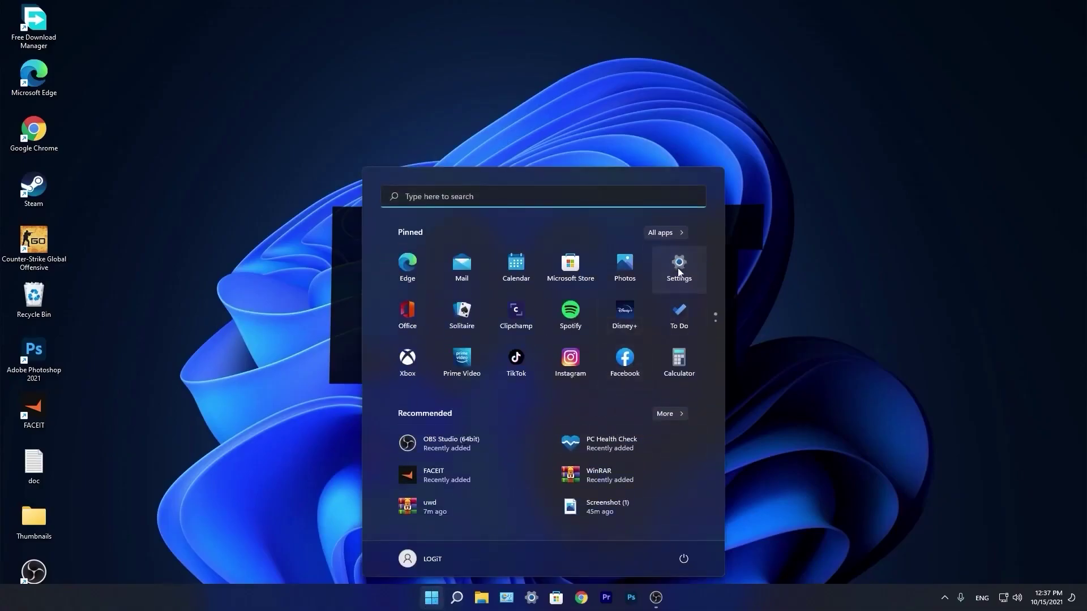
{"action": "left_click", "coordinate": [253, 381]}
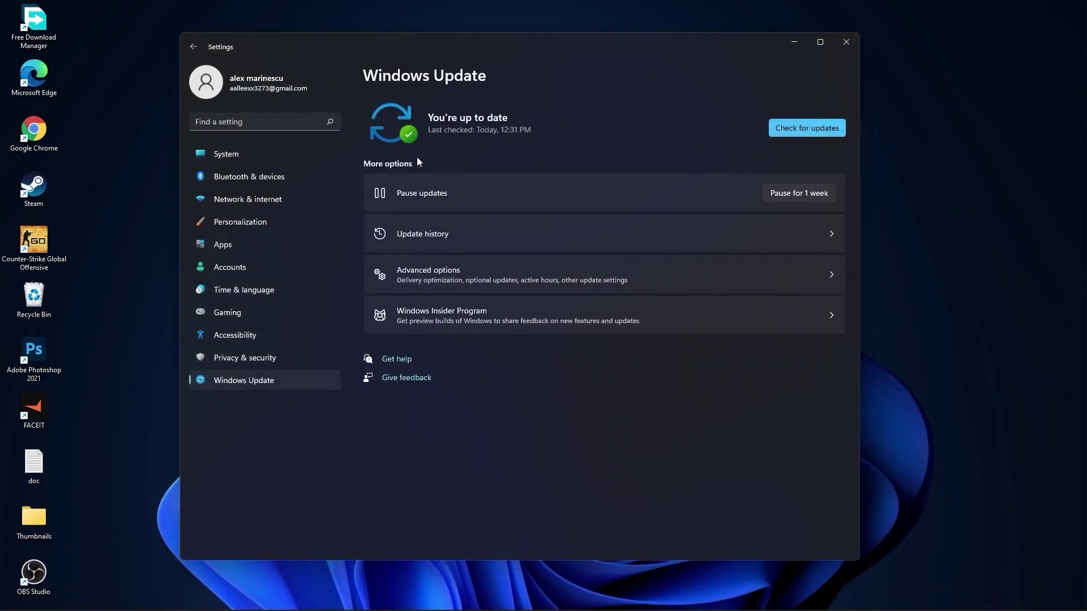
{"action": "left_click", "coordinate": [257, 153]}
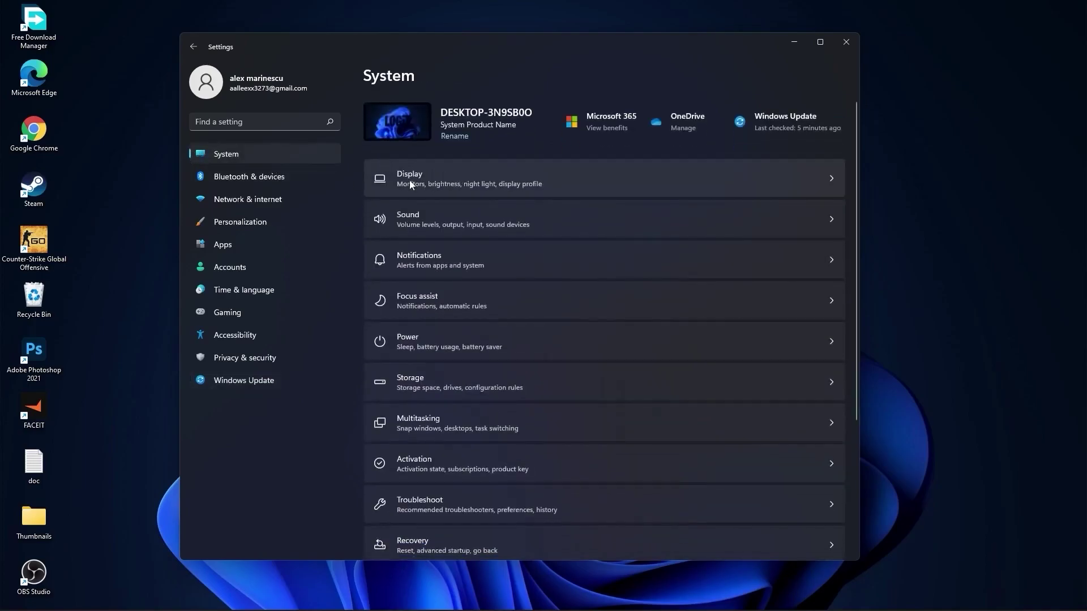
{"action": "left_click", "coordinate": [426, 175]}
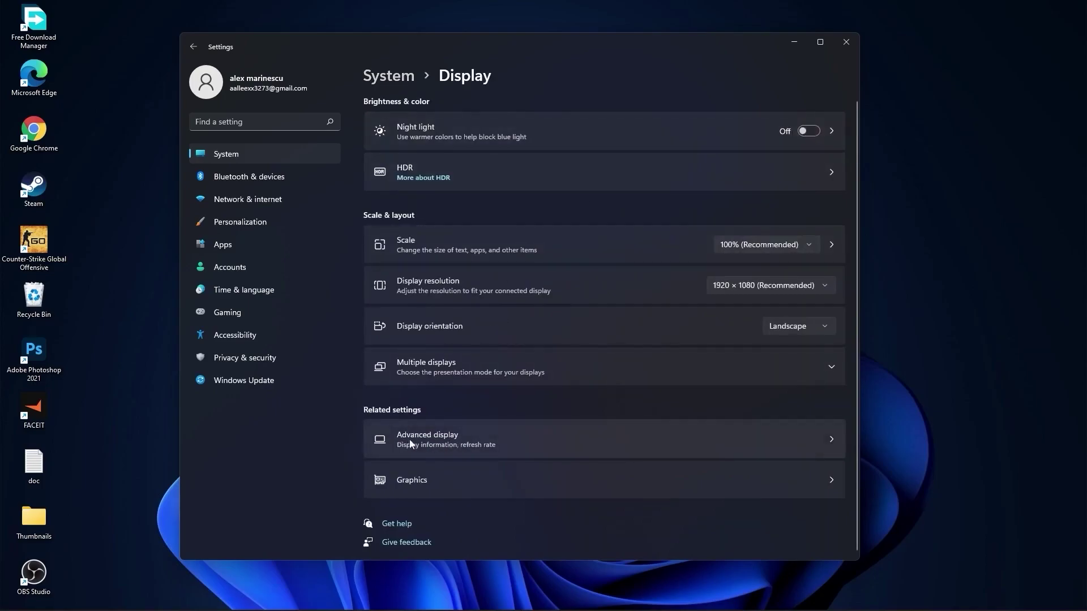
{"action": "left_click", "coordinate": [429, 439]}
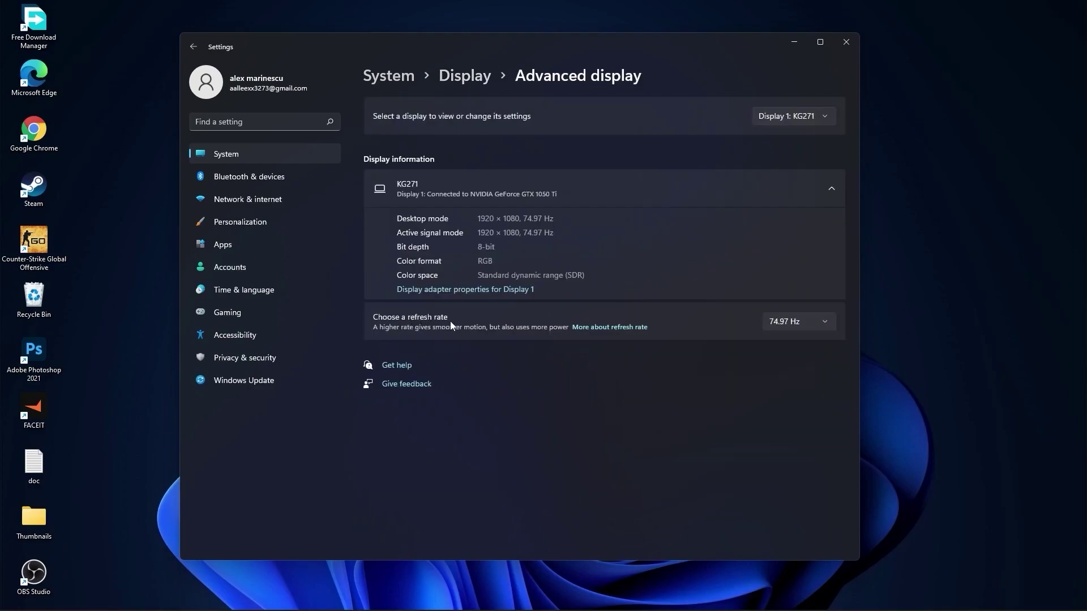
{"action": "left_click", "coordinate": [800, 321]}
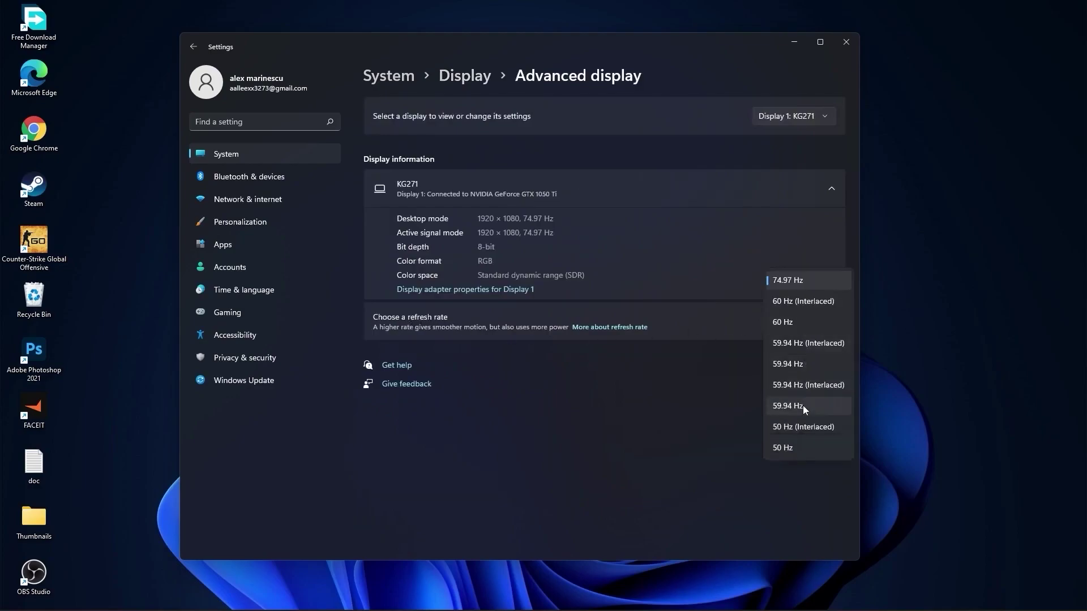
{"action": "left_click", "coordinate": [784, 280]}
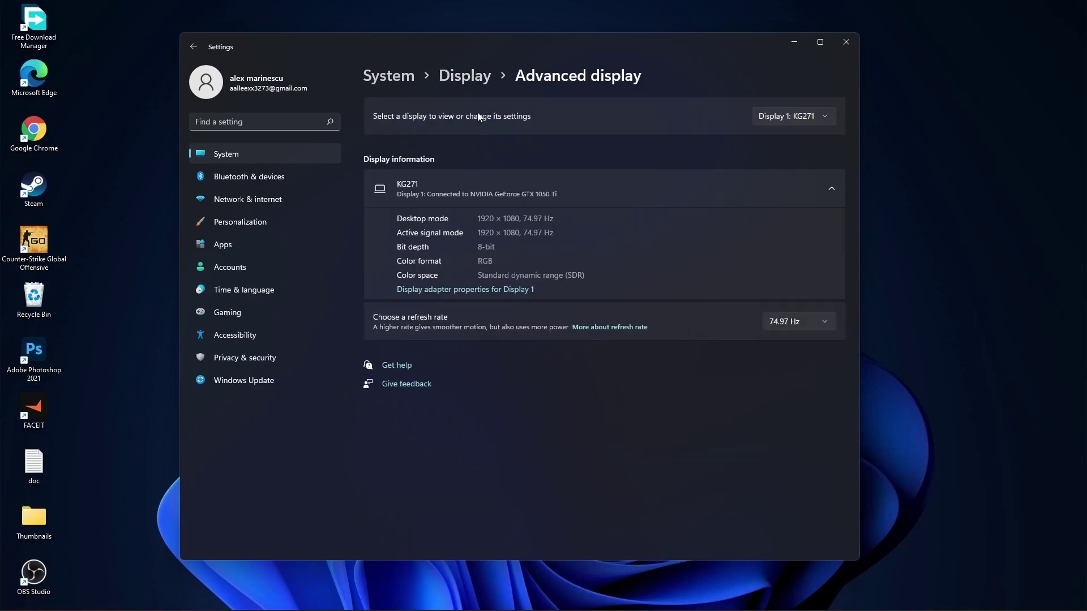
- Review notification settings, then turn Focus assist off
{"action": "left_click", "coordinate": [390, 80]}
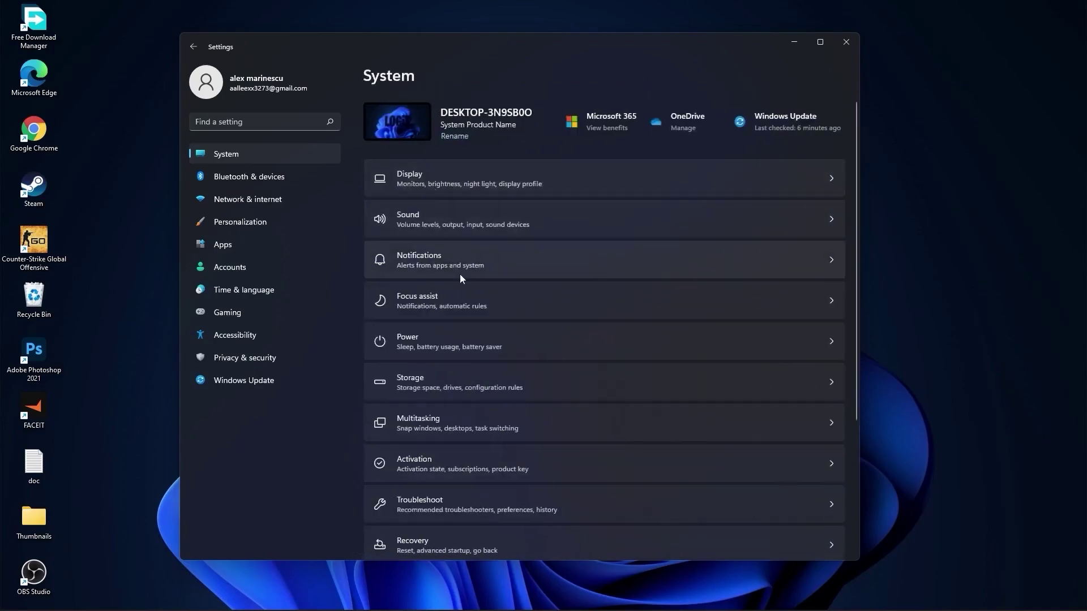
{"action": "left_click", "coordinate": [422, 260]}
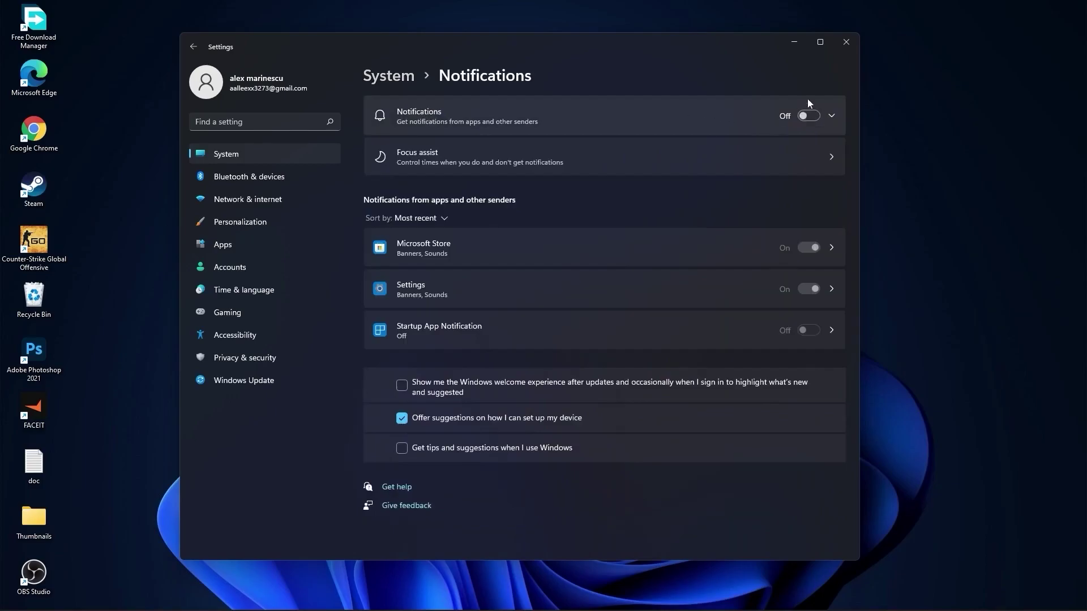
{"action": "left_click", "coordinate": [389, 77]}
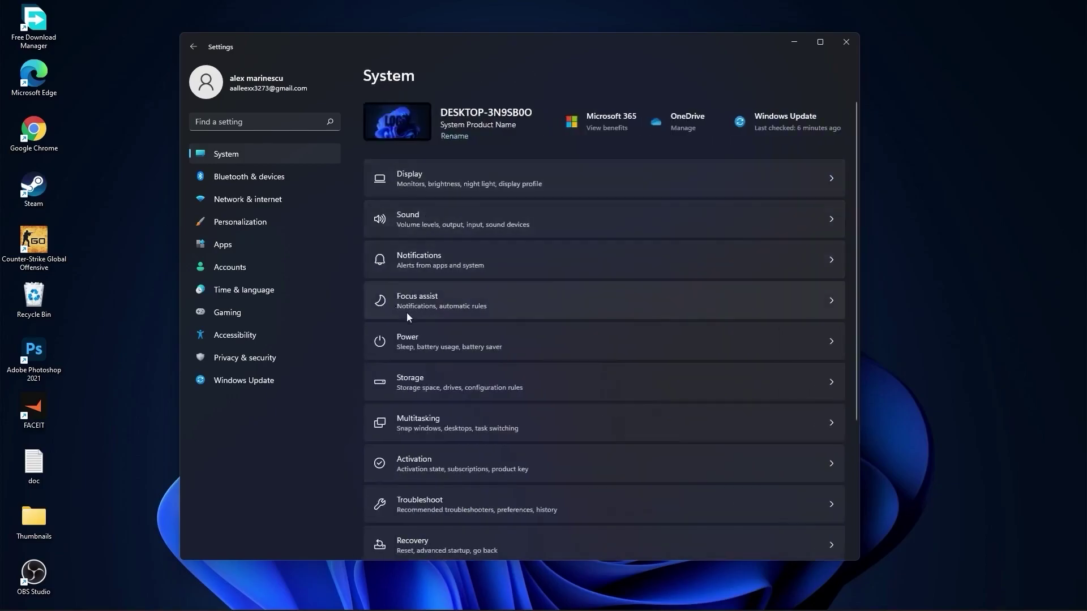
{"action": "left_click", "coordinate": [399, 297]}
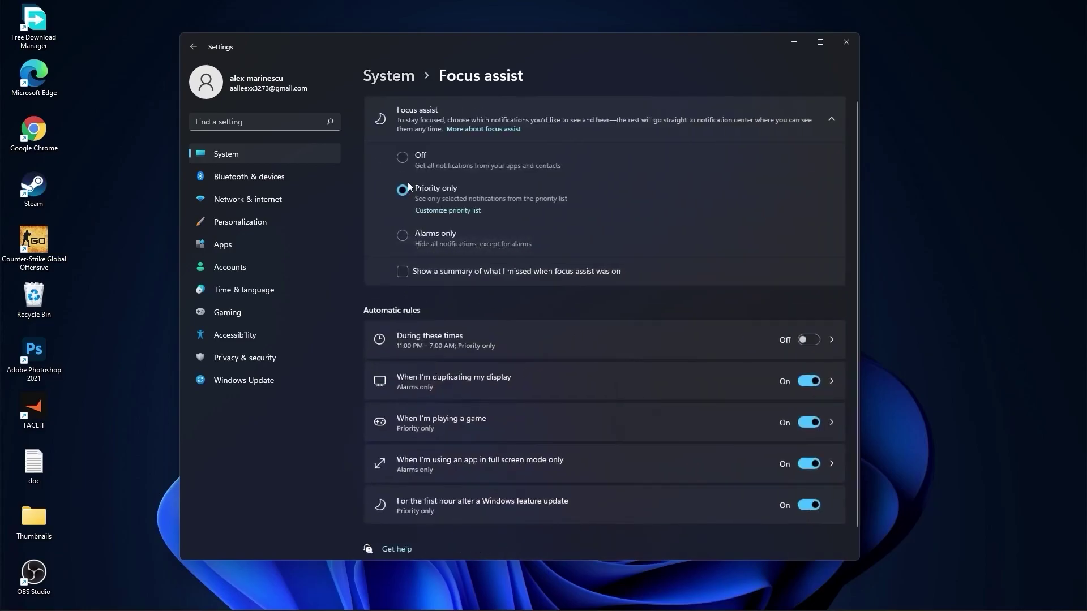
{"action": "left_click", "coordinate": [402, 158]}
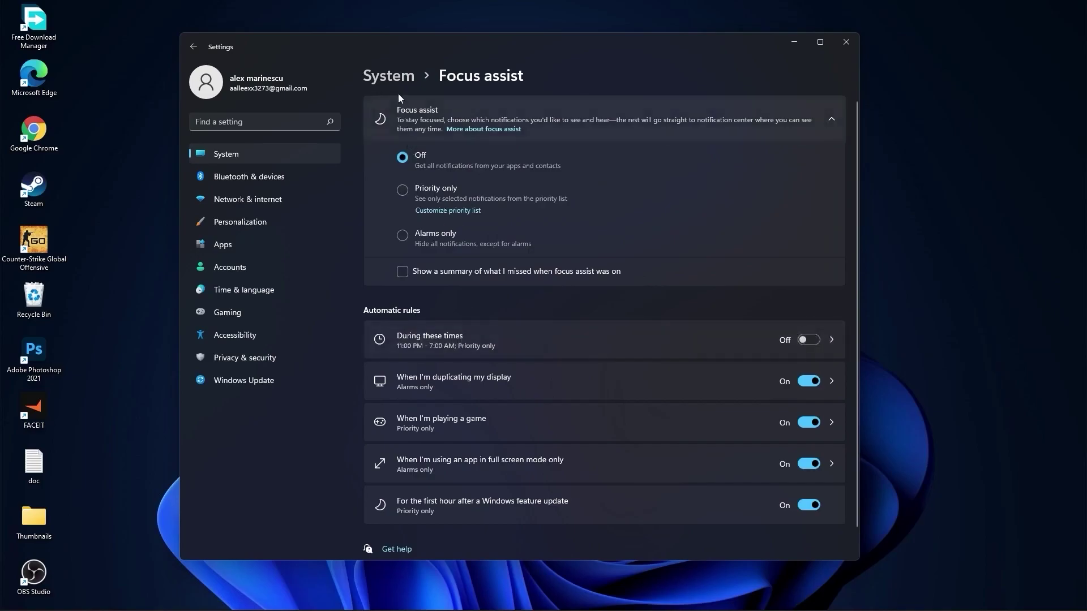
- Choose Best performance as the power mode and go back to the System page
{"action": "left_click", "coordinate": [397, 77]}
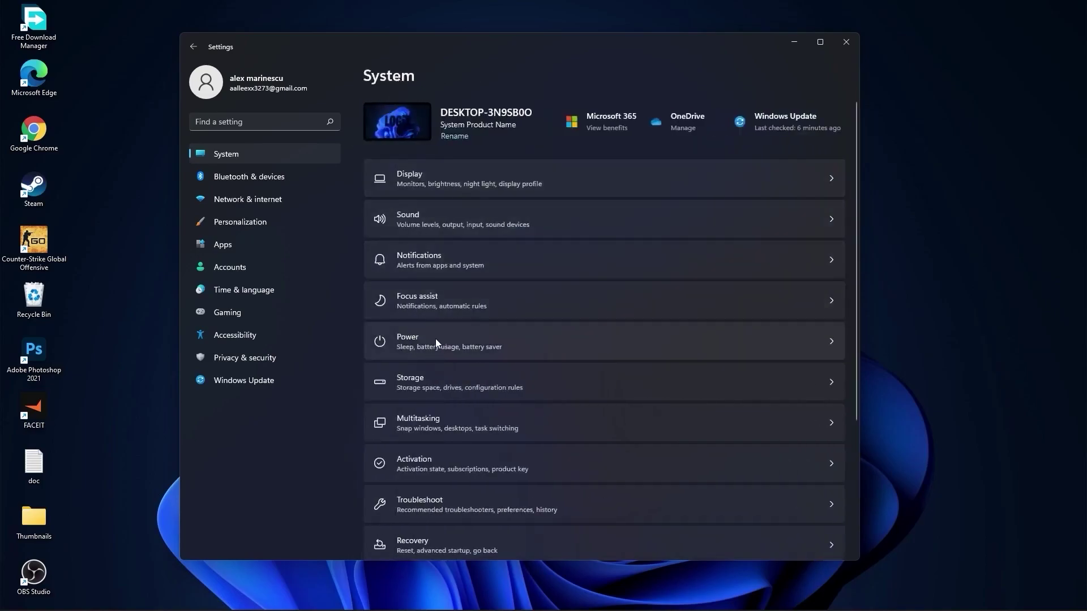
{"action": "left_click", "coordinate": [421, 347]}
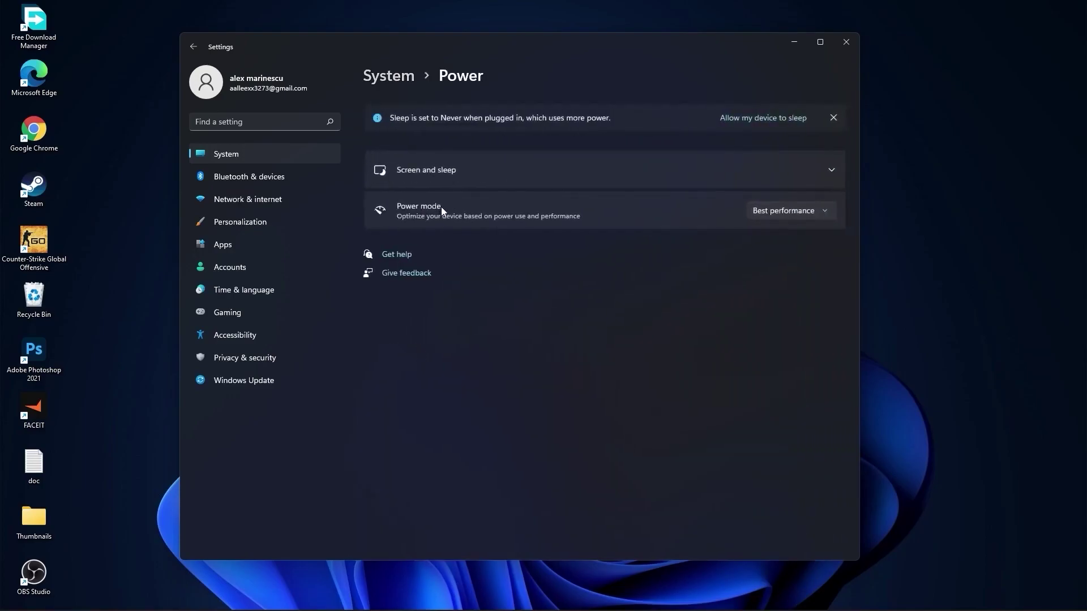
{"action": "left_click", "coordinate": [787, 212]}
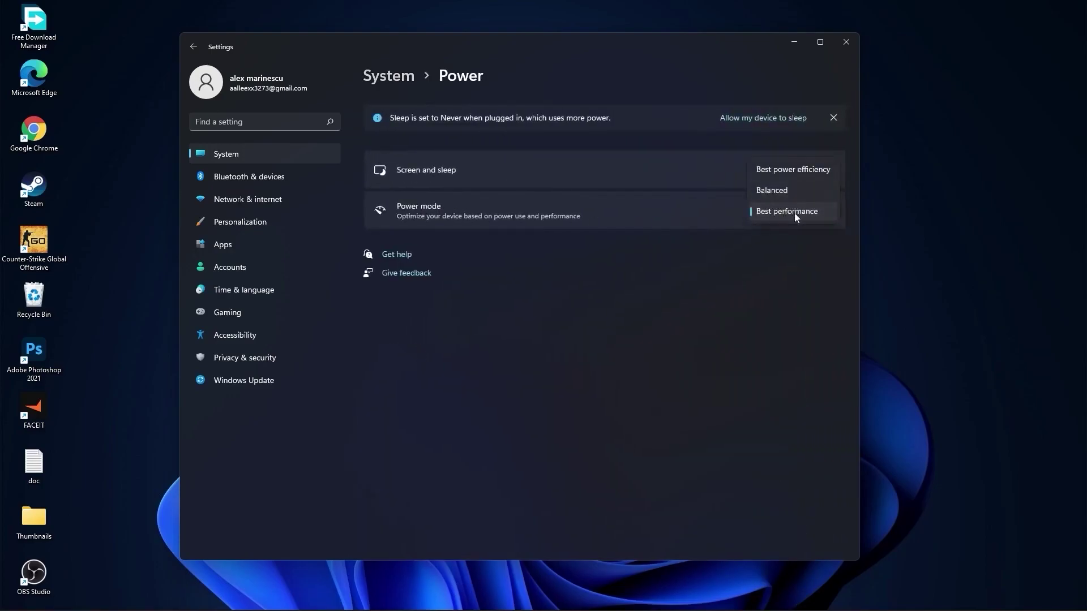
{"action": "left_click", "coordinate": [787, 211]}
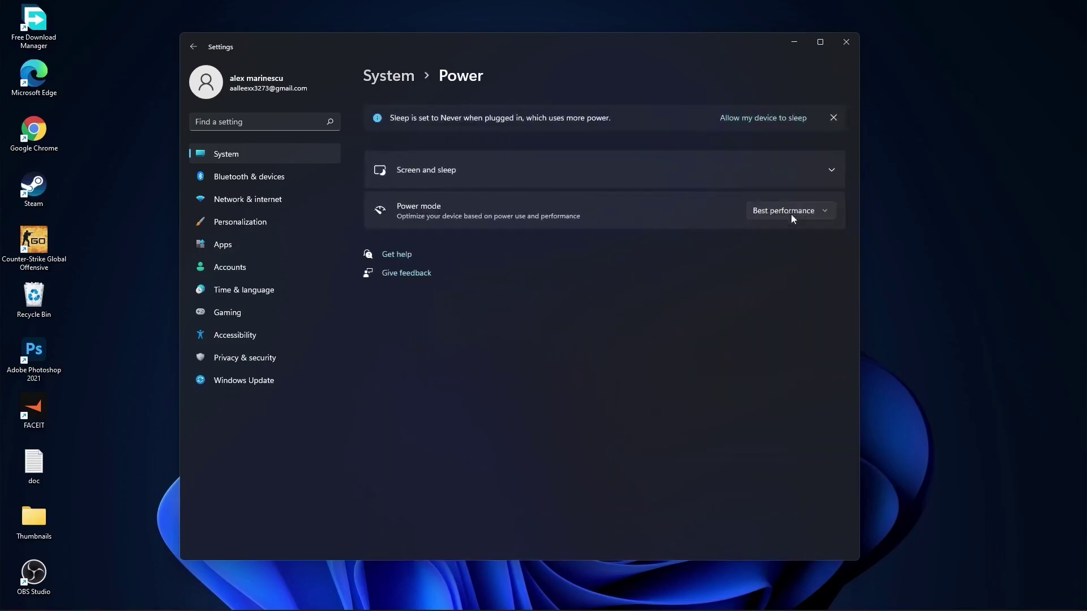
{"action": "left_click", "coordinate": [388, 76]}
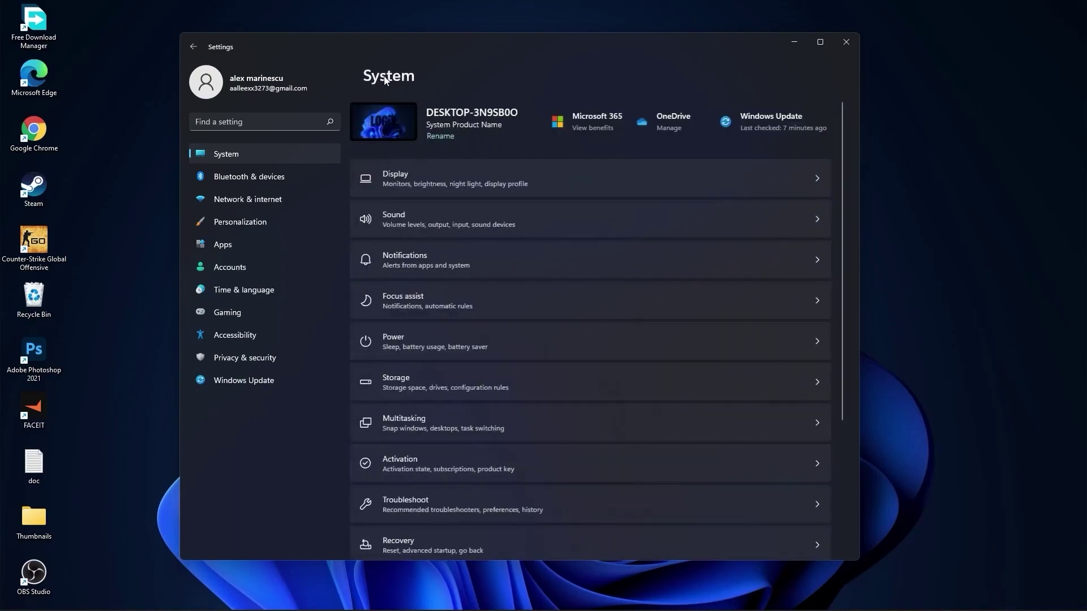
- Permanently clean up 45.3 GB of recommended files, including Downloads and previous Windows installations
{"action": "left_click", "coordinate": [419, 381]}
{"action": "scroll", "coordinate": [389, 392], "scroll_direction": "down", "scroll_amount": 5}
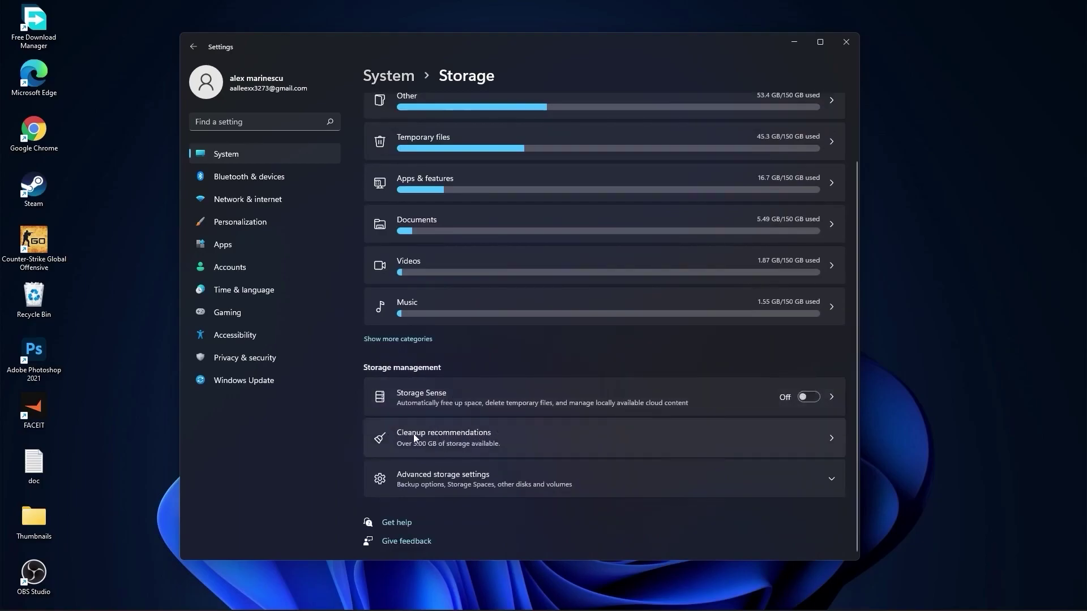
{"action": "left_click", "coordinate": [445, 437]}
{"action": "left_click", "coordinate": [405, 162]}
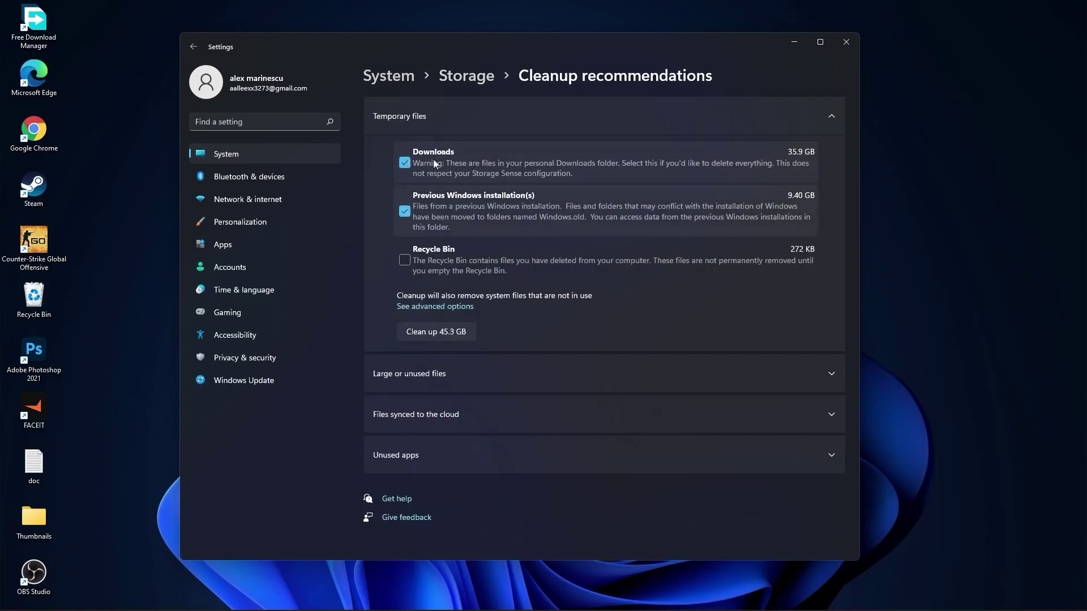
{"action": "left_click", "coordinate": [437, 332]}
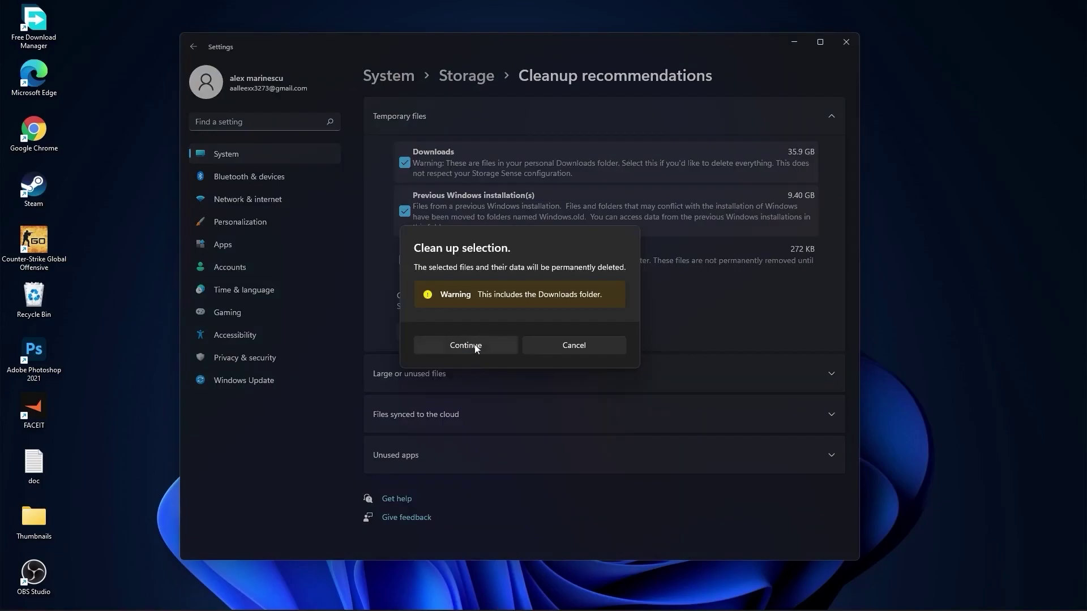
{"action": "left_click", "coordinate": [474, 347]}
{"action": "left_click", "coordinate": [387, 79]}
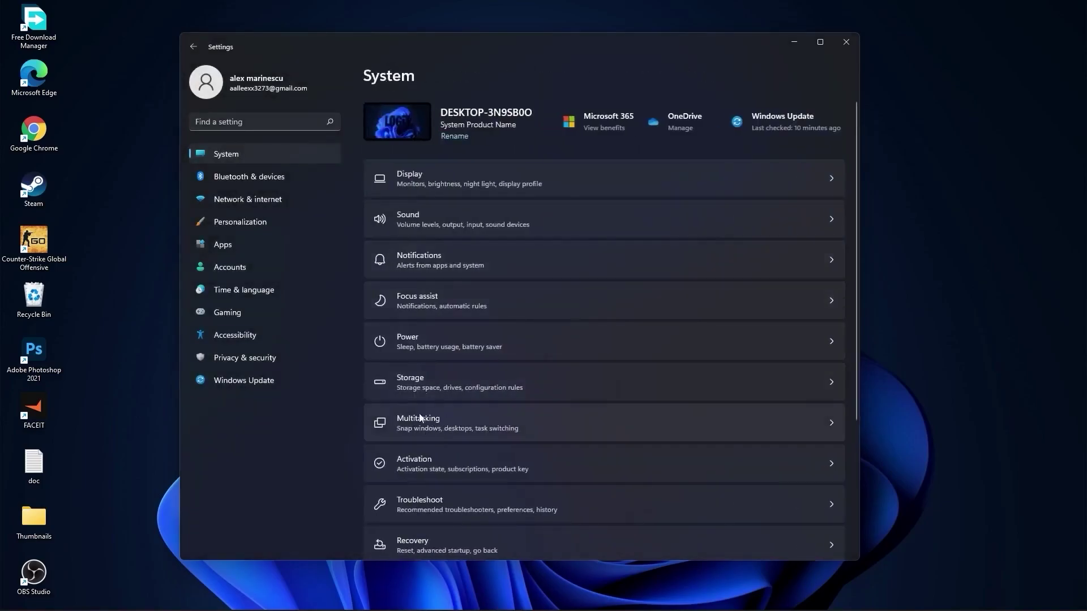
- Check that Snap windows and Remote Desktop are off, then open Clipboard to confirm history is Off
{"action": "left_click", "coordinate": [433, 420]}
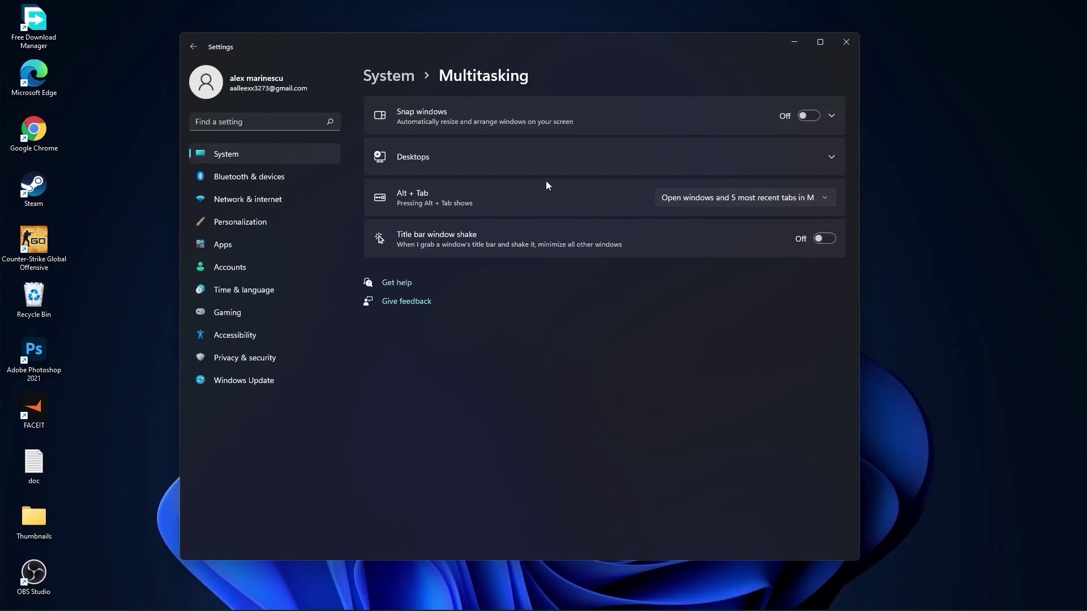
{"action": "left_click", "coordinate": [392, 84]}
{"action": "scroll", "coordinate": [582, 375], "scroll_direction": "down", "scroll_amount": 5}
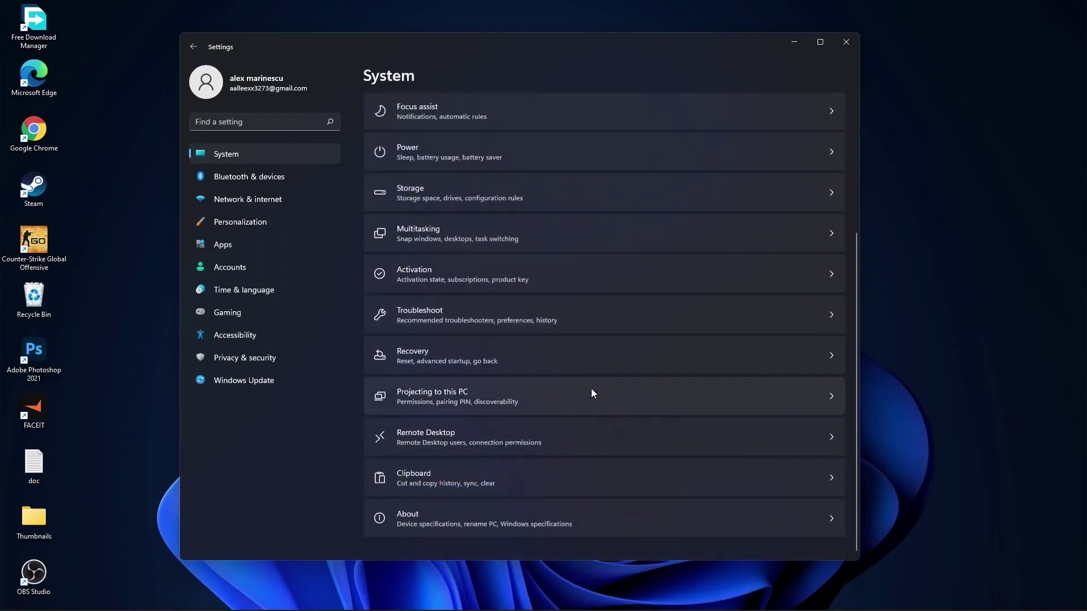
{"action": "left_click", "coordinate": [436, 440]}
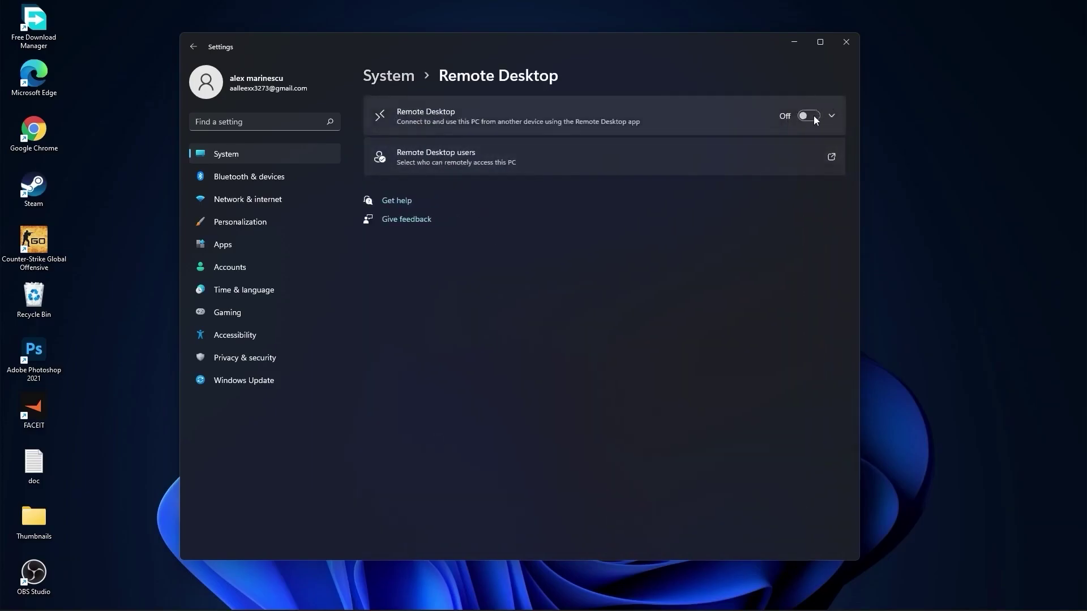
{"action": "left_click", "coordinate": [387, 74]}
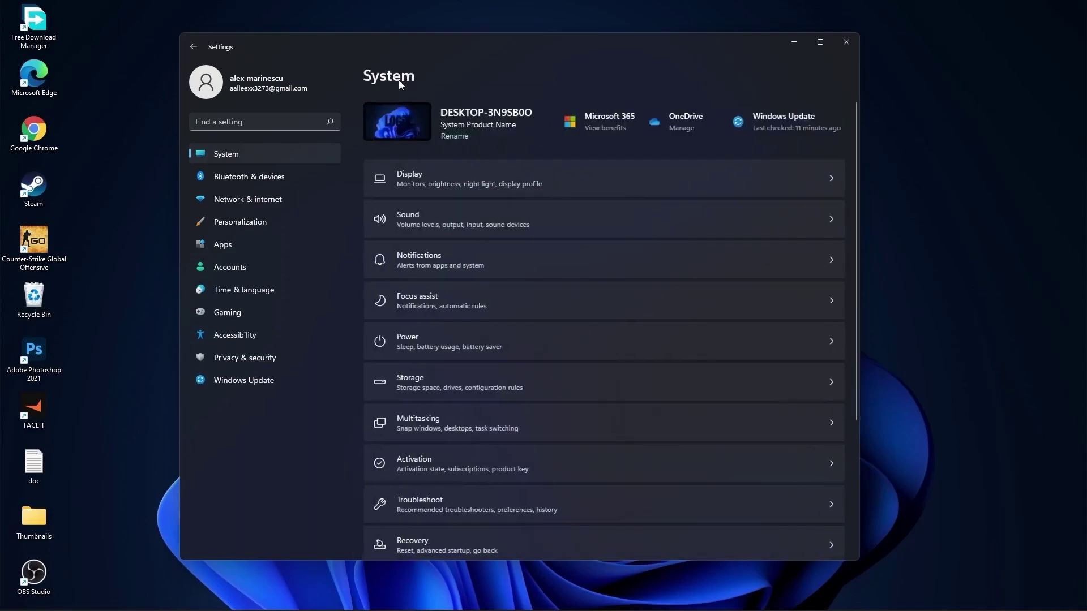
{"action": "scroll", "coordinate": [593, 392], "scroll_direction": "down", "scroll_amount": 5}
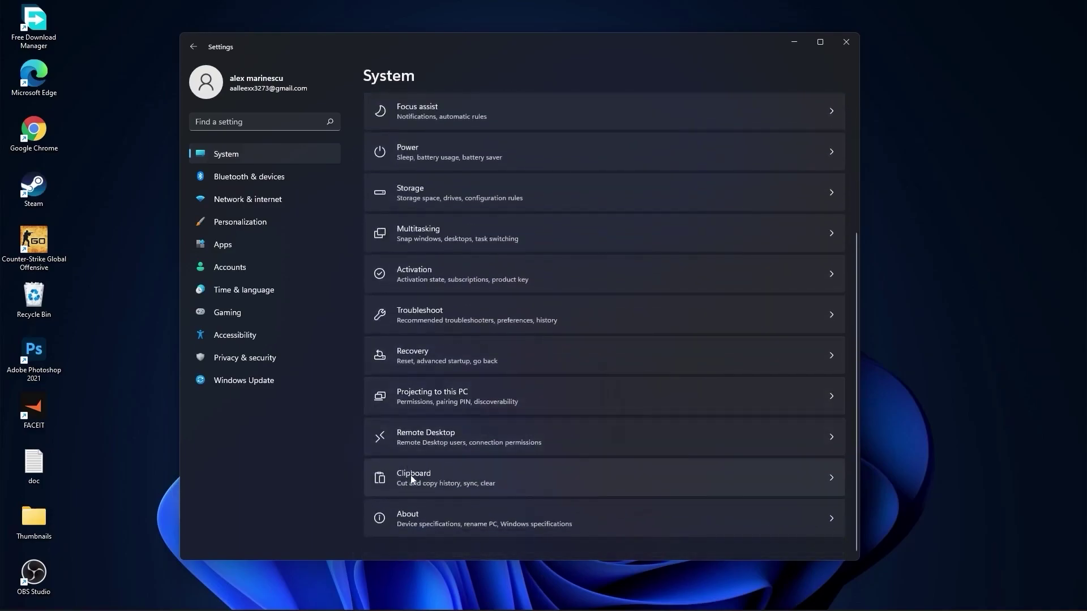
{"action": "left_click", "coordinate": [412, 480]}
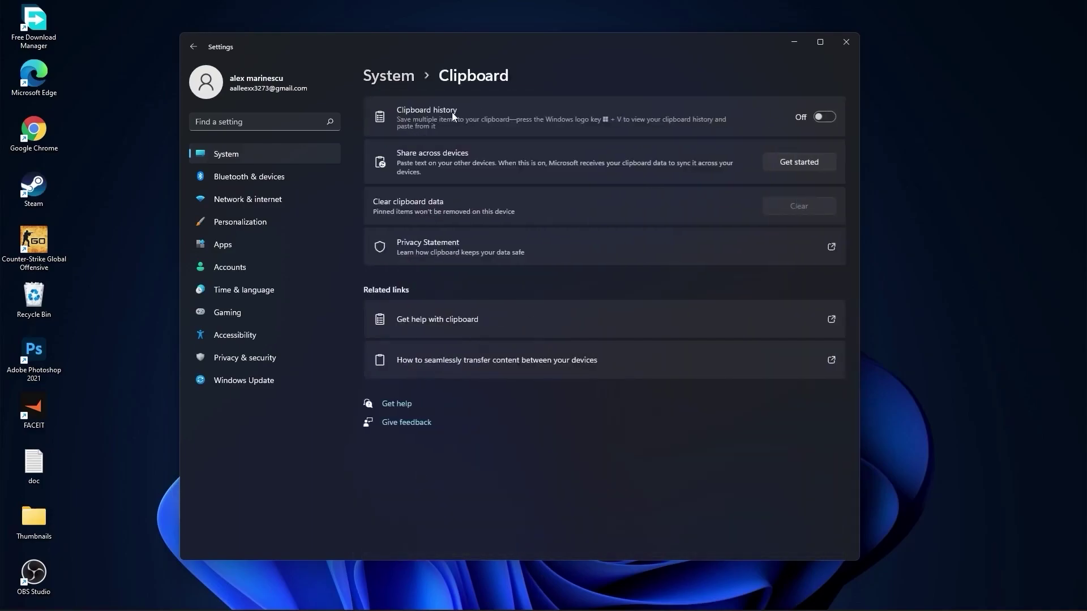
- Keep the desktop background type set to Picture in Personalization > Background
{"action": "left_click", "coordinate": [395, 81]}
{"action": "left_click", "coordinate": [271, 221]}
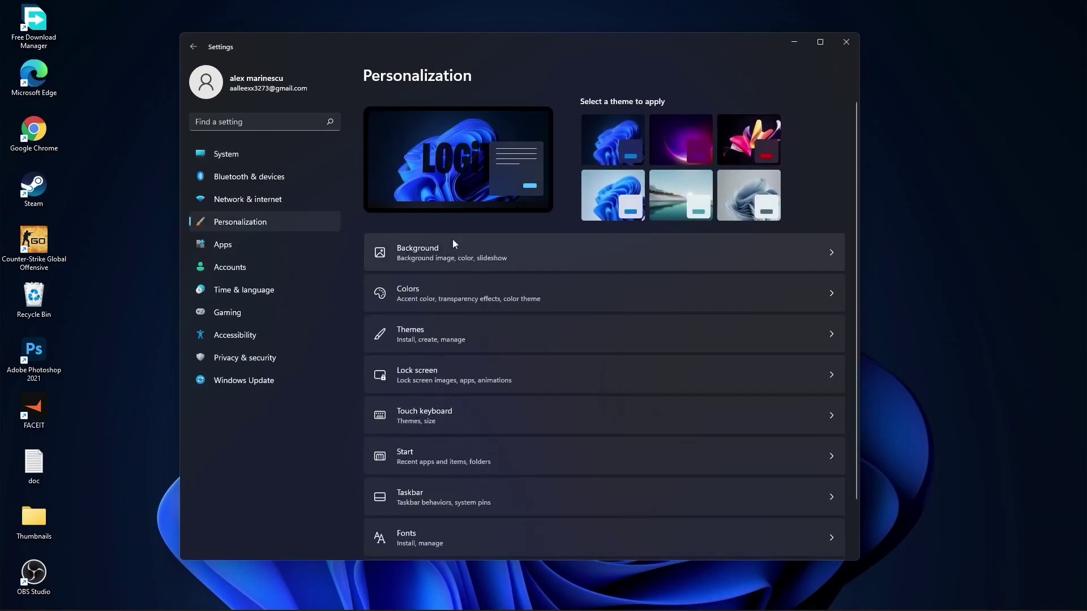
{"action": "left_click", "coordinate": [426, 252]}
{"action": "left_click", "coordinate": [783, 232]}
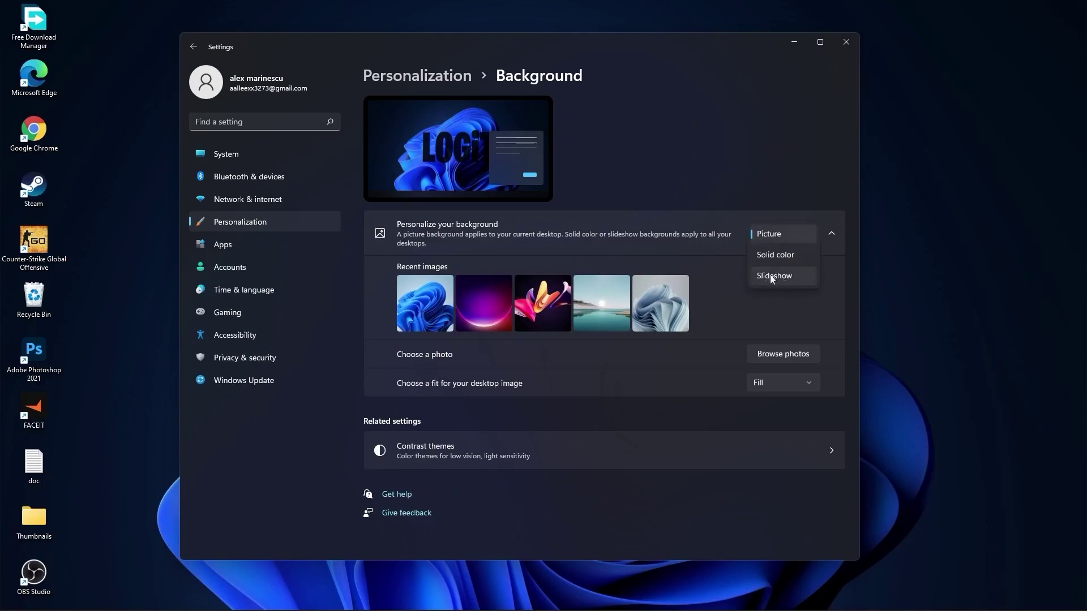
{"action": "left_click", "coordinate": [385, 253]}
- Bring up the options menu for Adobe Photoshop 2021 in Apps & features
{"action": "left_click", "coordinate": [244, 249]}
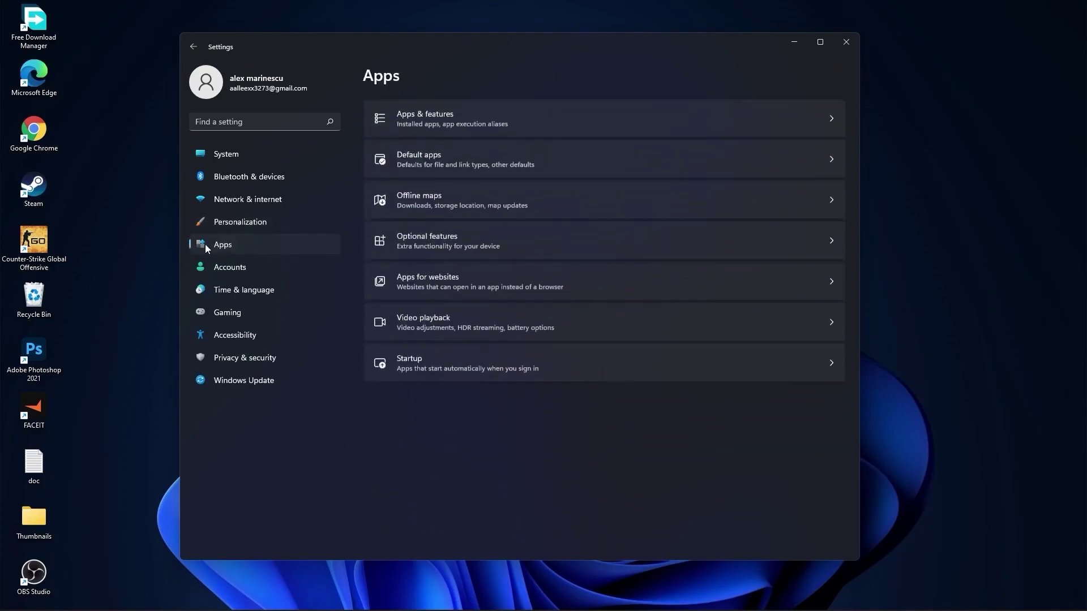
{"action": "left_click", "coordinate": [450, 118]}
{"action": "scroll", "coordinate": [629, 374], "scroll_direction": "down", "scroll_amount": 5}
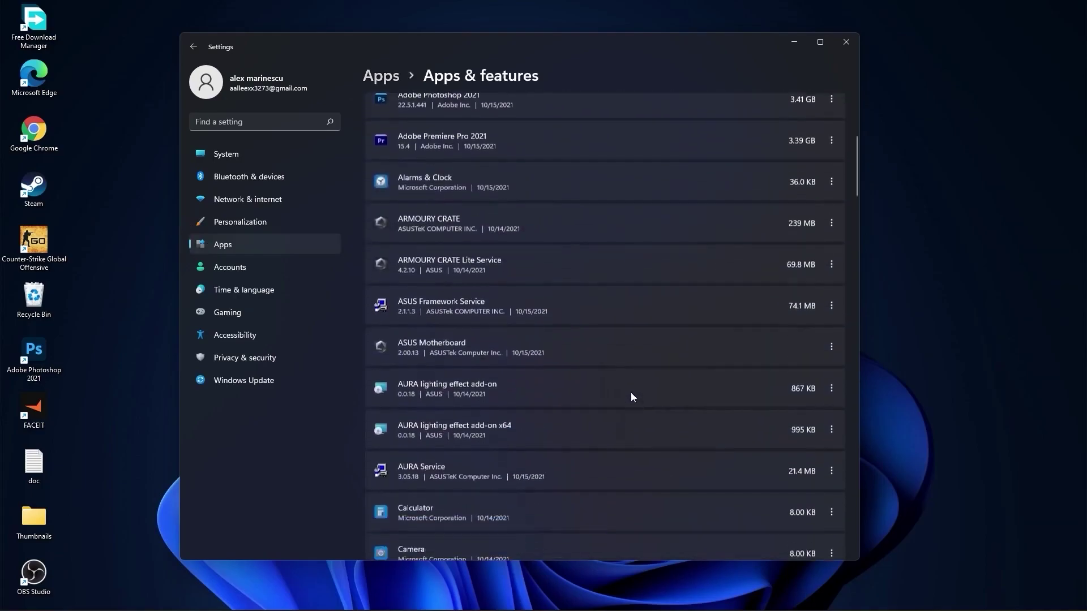
{"action": "scroll", "coordinate": [628, 398], "scroll_direction": "up", "scroll_amount": 5}
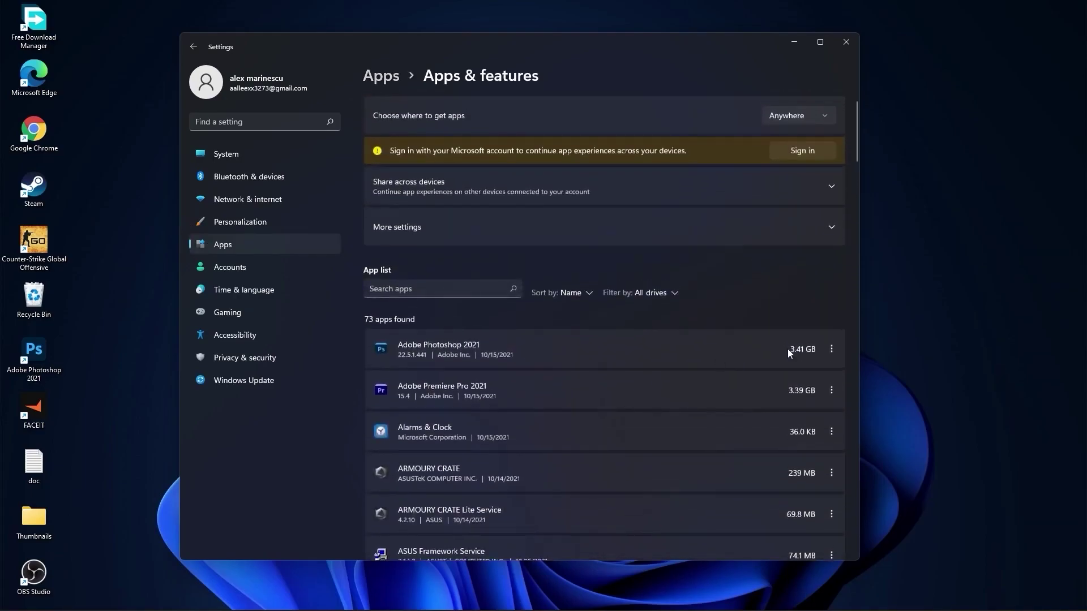
{"action": "left_click", "coordinate": [830, 349]}
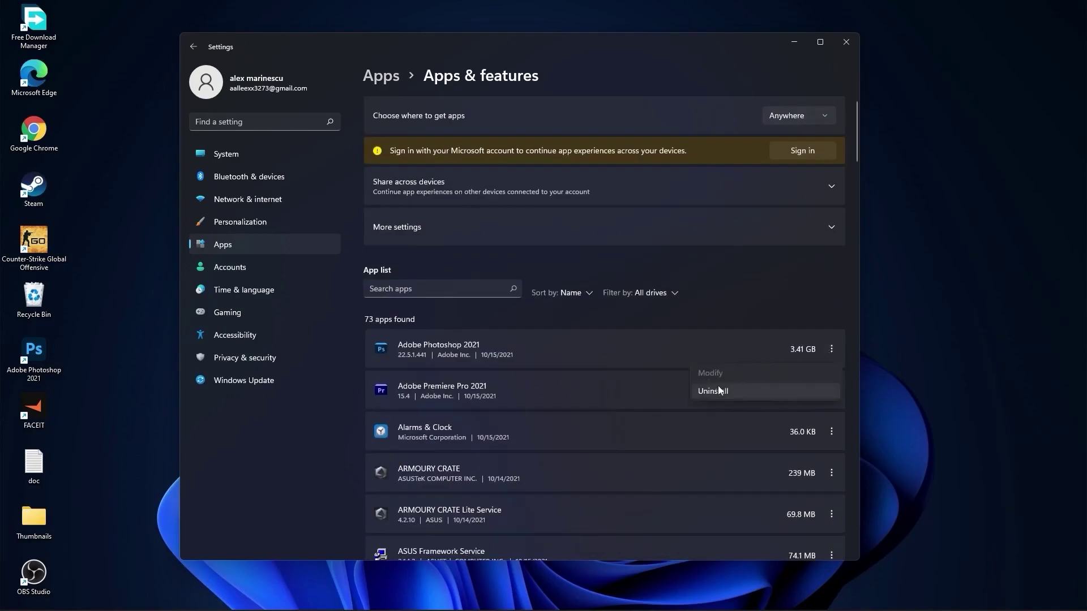
- Stop the controller button from opening Xbox Game Bar
{"action": "left_click", "coordinate": [206, 312]}
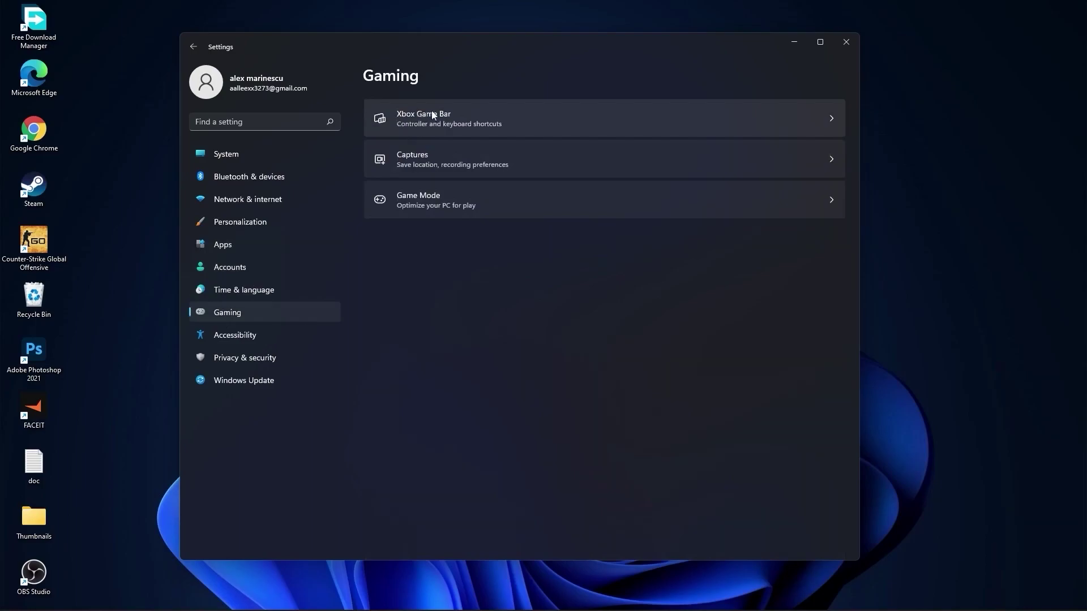
{"action": "left_click", "coordinate": [460, 115]}
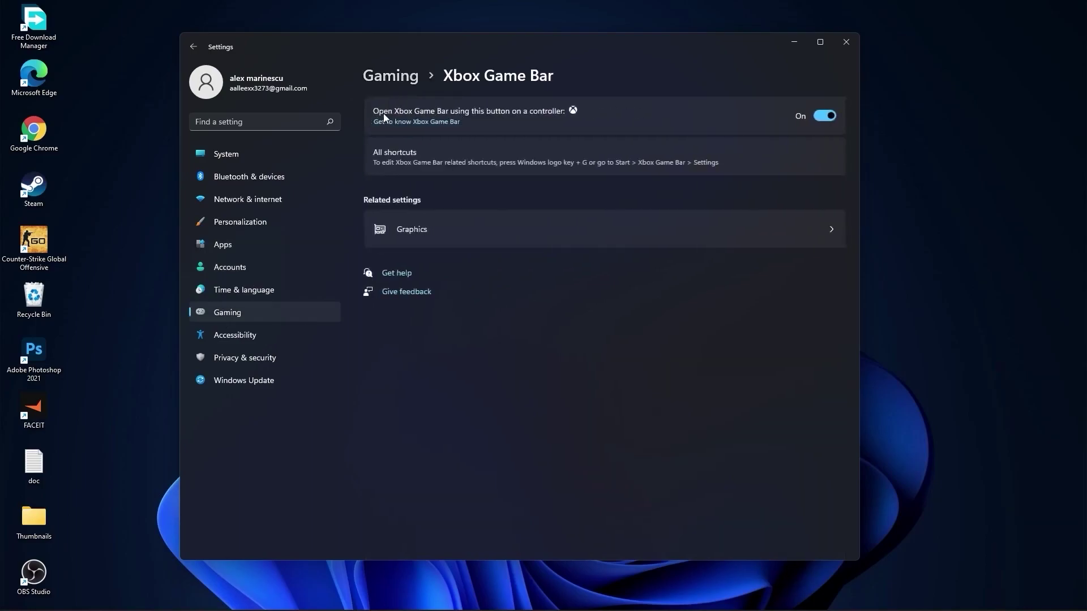
{"action": "left_click", "coordinate": [825, 116]}
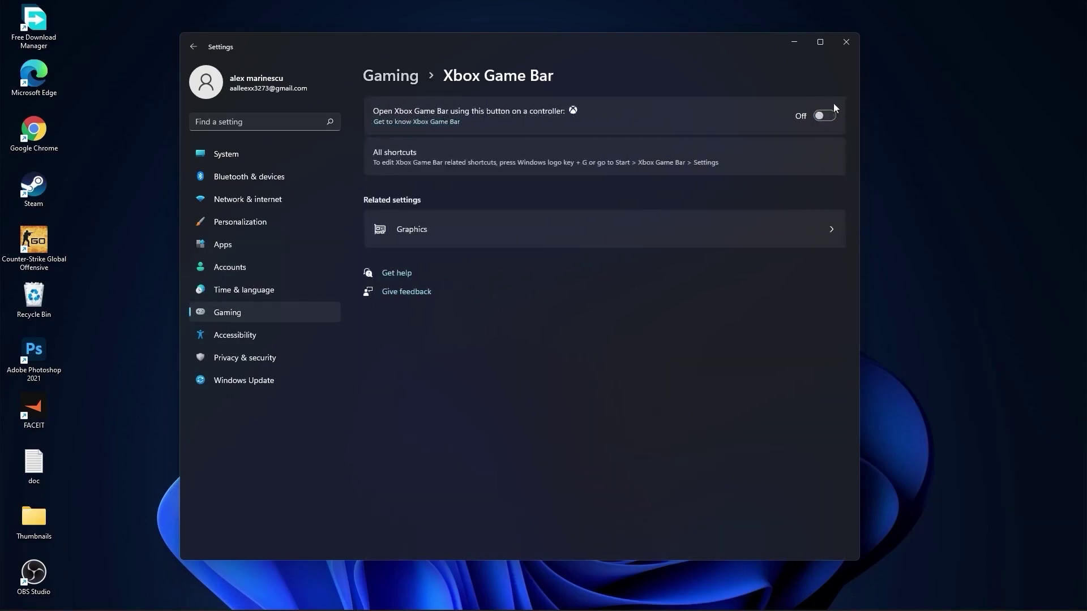
{"action": "left_click", "coordinate": [393, 75]}
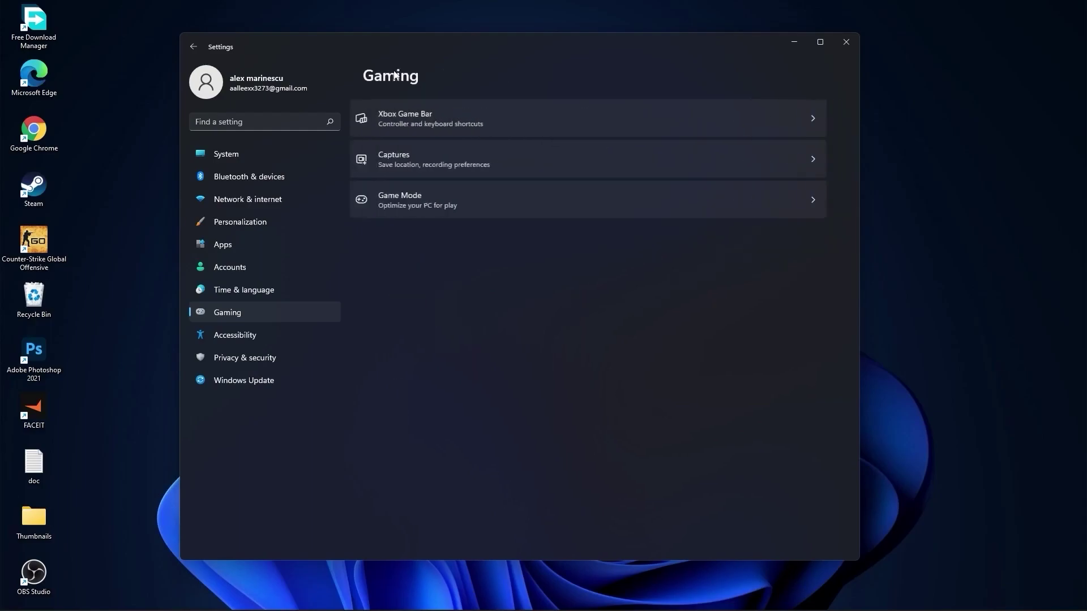
- Turn off Record what happened, audio capture and mouse cursor capture, then check Game Mode
{"action": "left_click", "coordinate": [425, 152]}
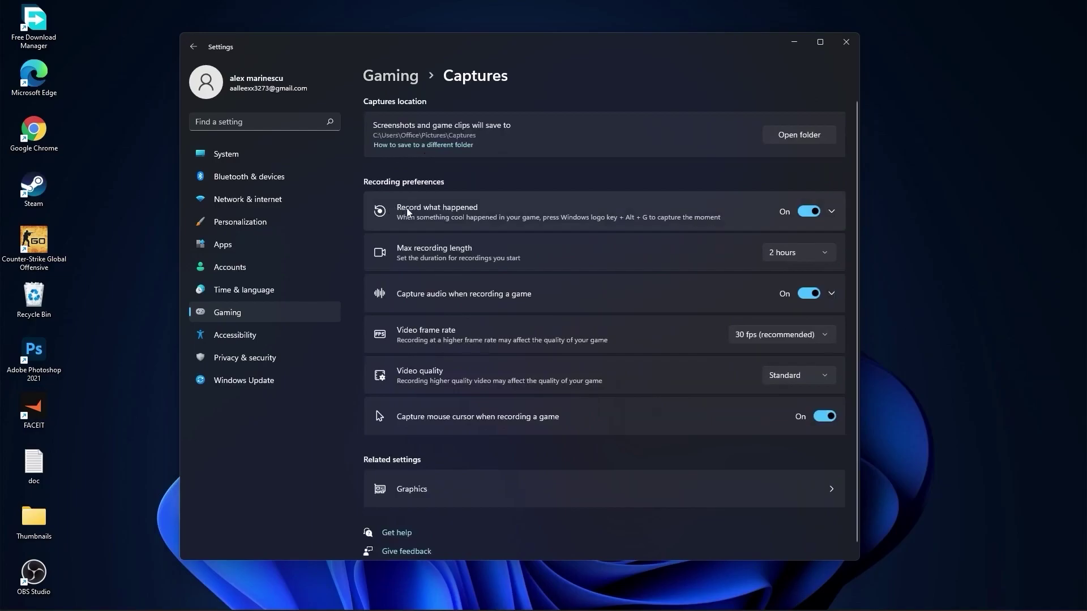
{"action": "left_click", "coordinate": [808, 212]}
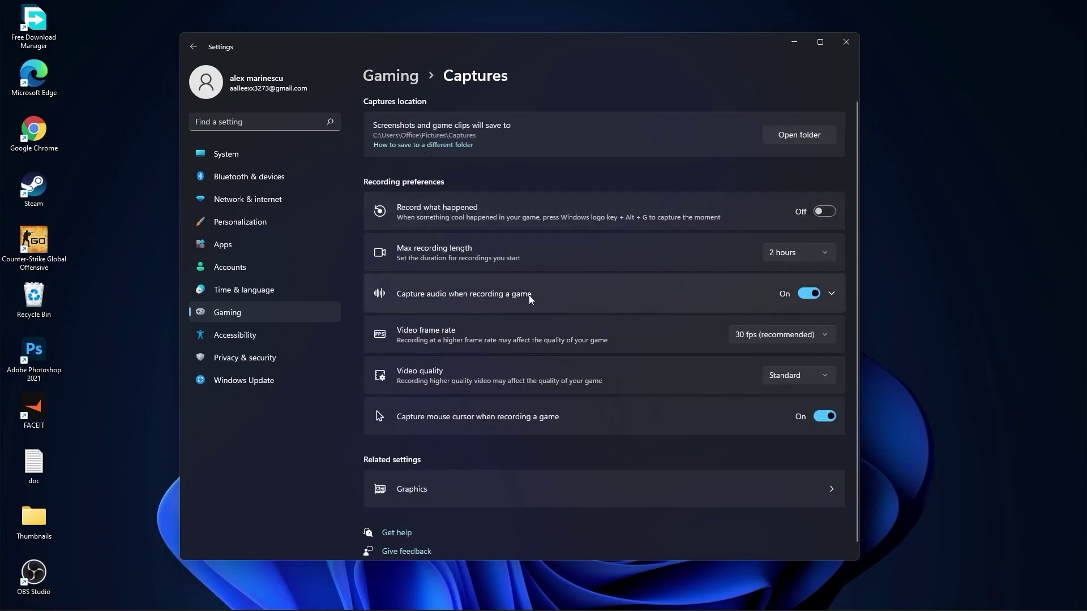
{"action": "left_click", "coordinate": [809, 293]}
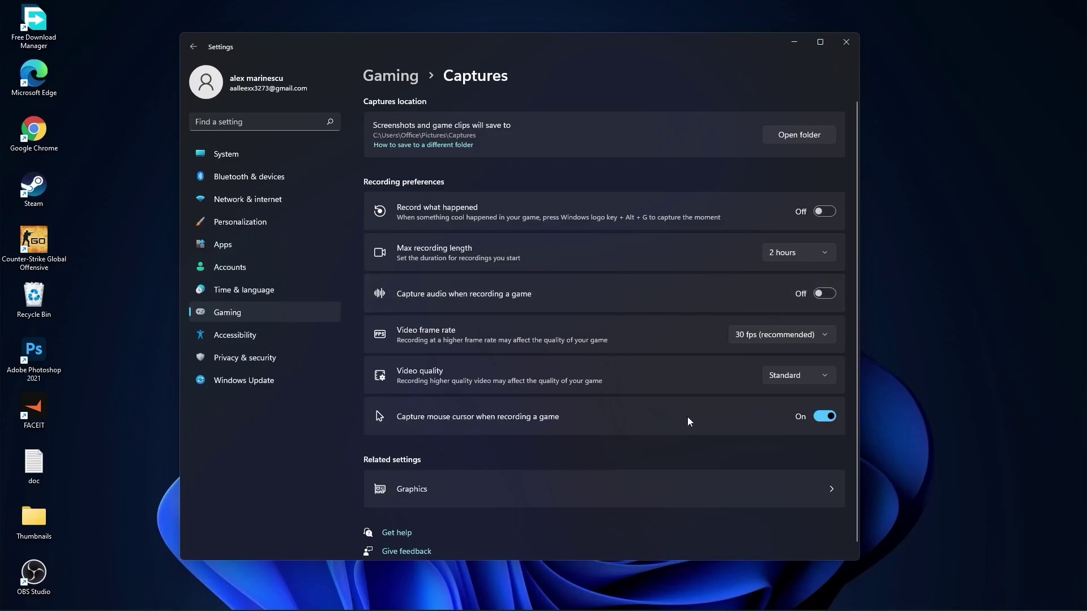
{"action": "left_click", "coordinate": [820, 416]}
{"action": "left_click", "coordinate": [390, 75]}
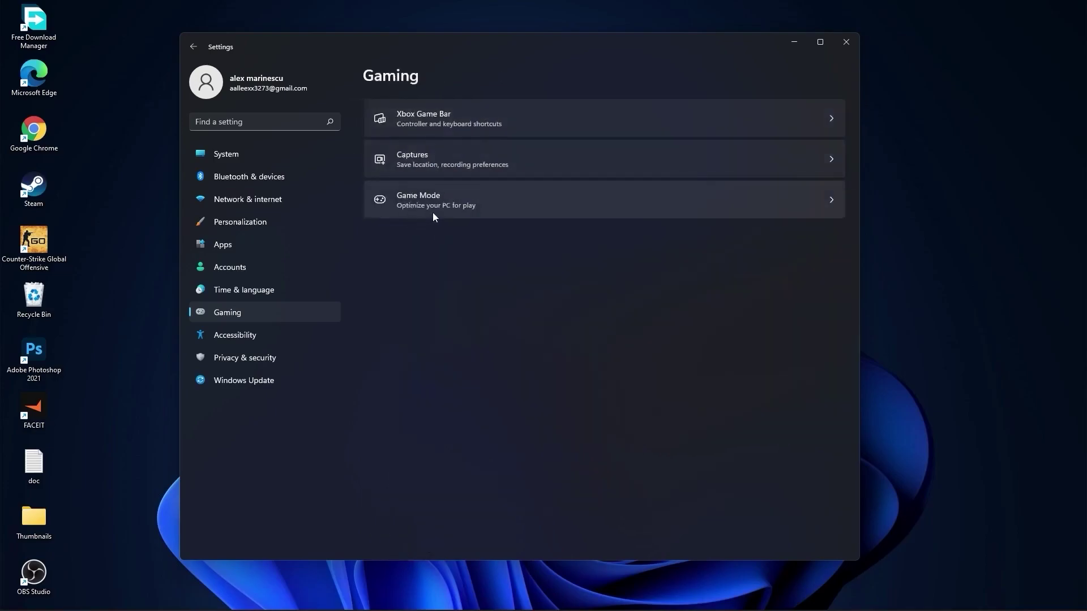
{"action": "left_click", "coordinate": [429, 198]}
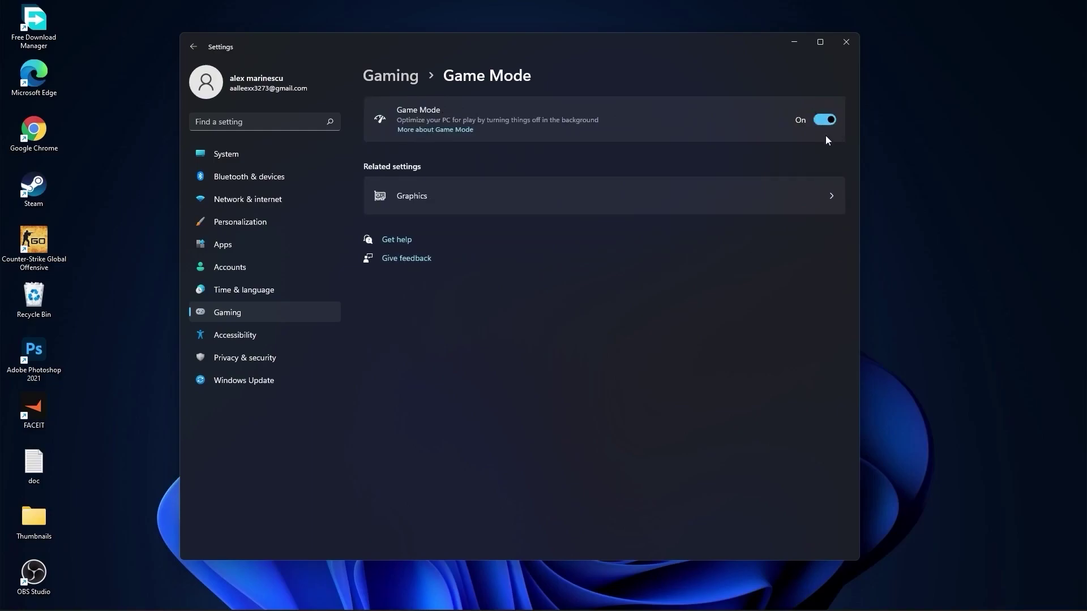
- Review the General, Speech, and Inking & typing privacy pages
{"action": "left_click", "coordinate": [391, 75]}
{"action": "left_click", "coordinate": [249, 359]}
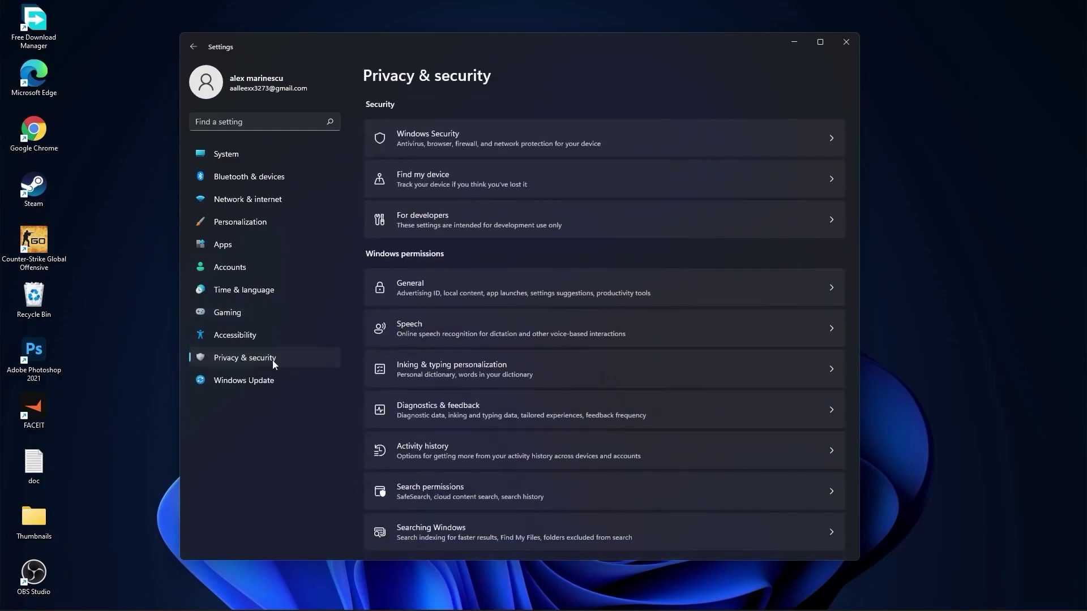
{"action": "left_click", "coordinate": [436, 287]}
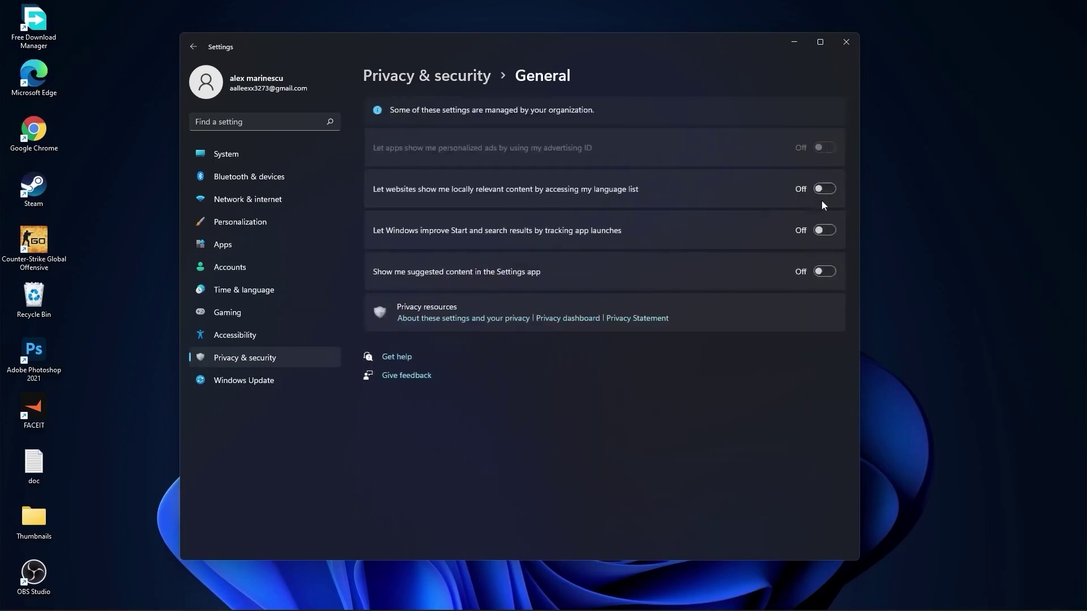
{"action": "left_click", "coordinate": [449, 81]}
{"action": "left_click", "coordinate": [437, 325]}
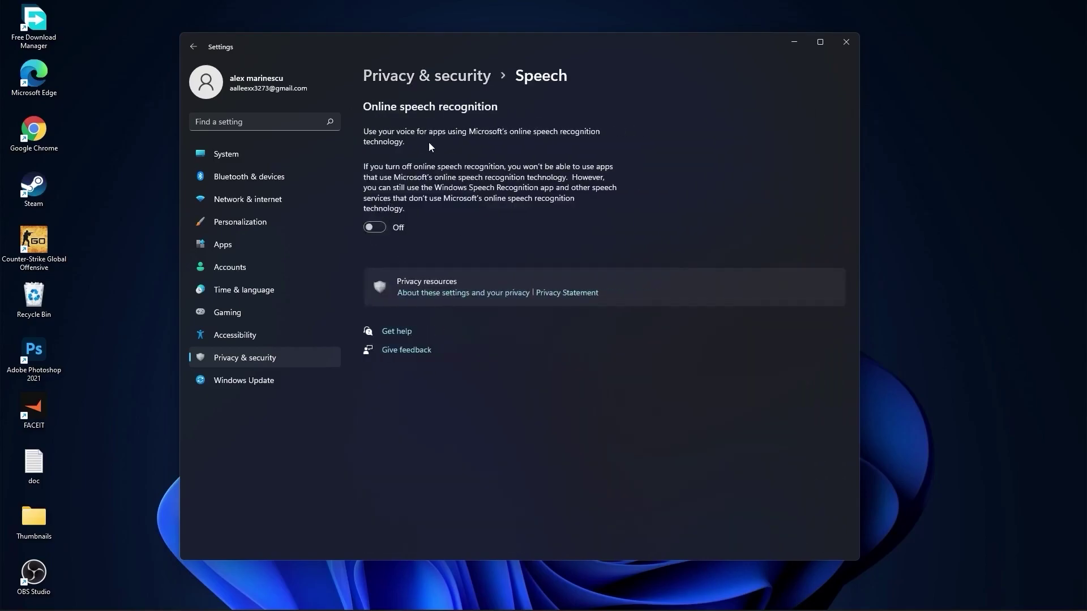
{"action": "left_click", "coordinate": [437, 77]}
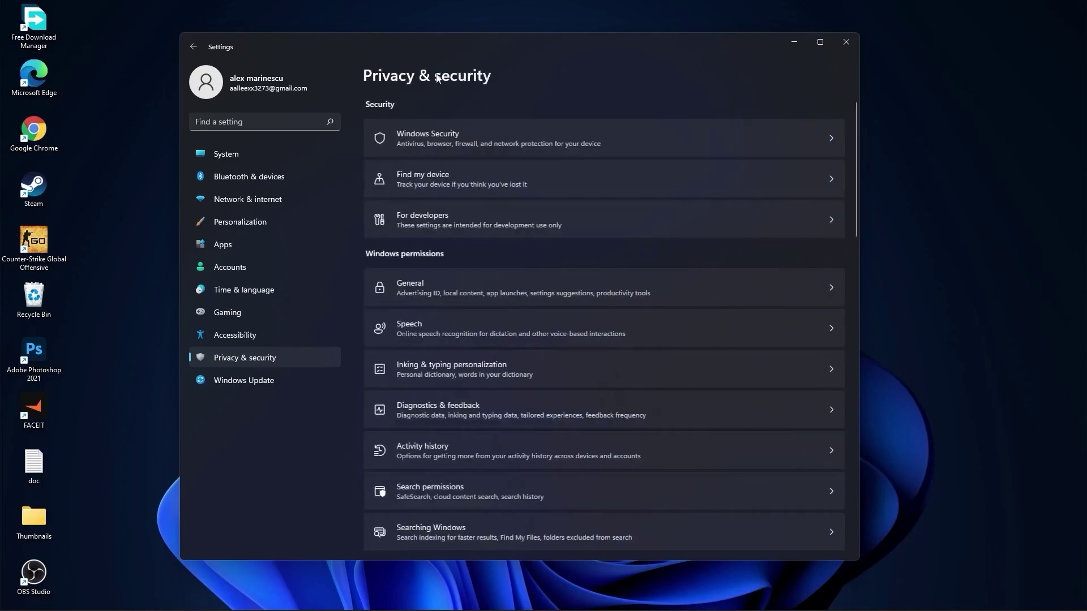
{"action": "left_click", "coordinate": [492, 371]}
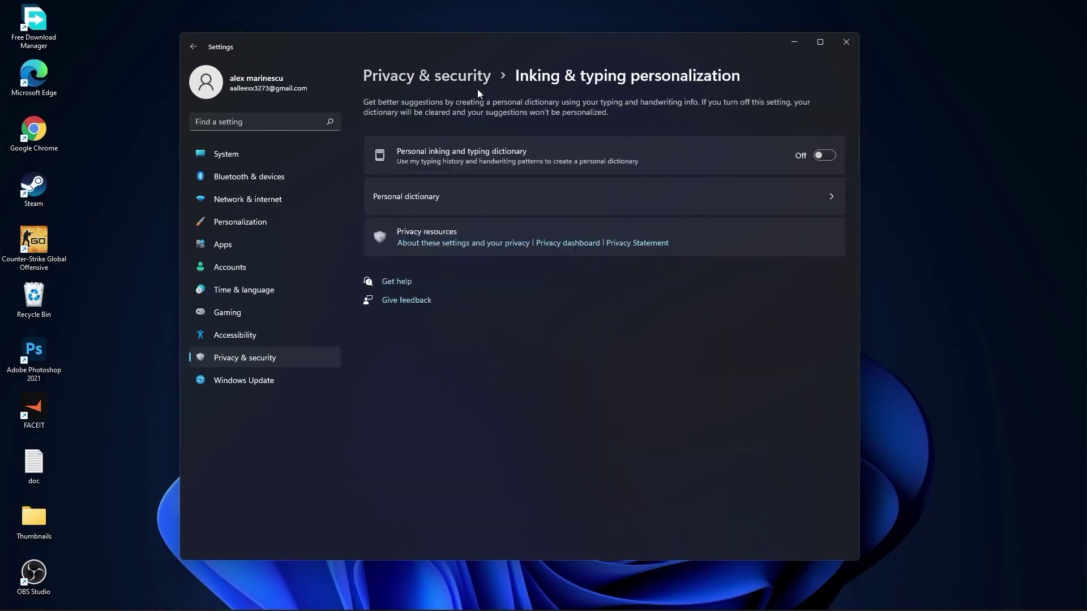
{"action": "left_click", "coordinate": [456, 77]}
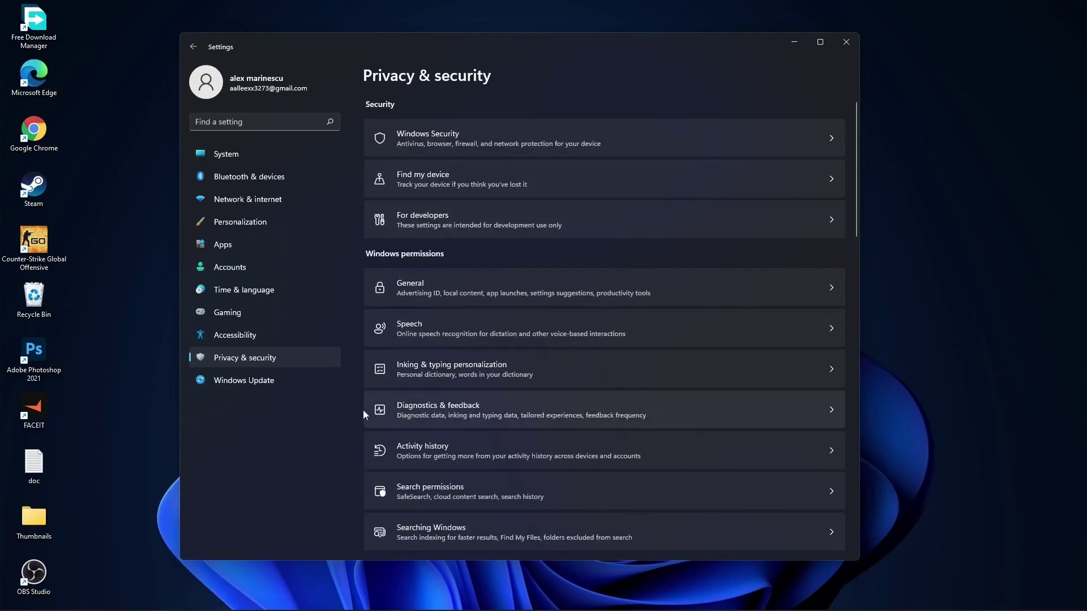
- Review the Diagnostics & feedback, Activity history and Searching Windows privacy pages
{"action": "left_click", "coordinate": [460, 416]}
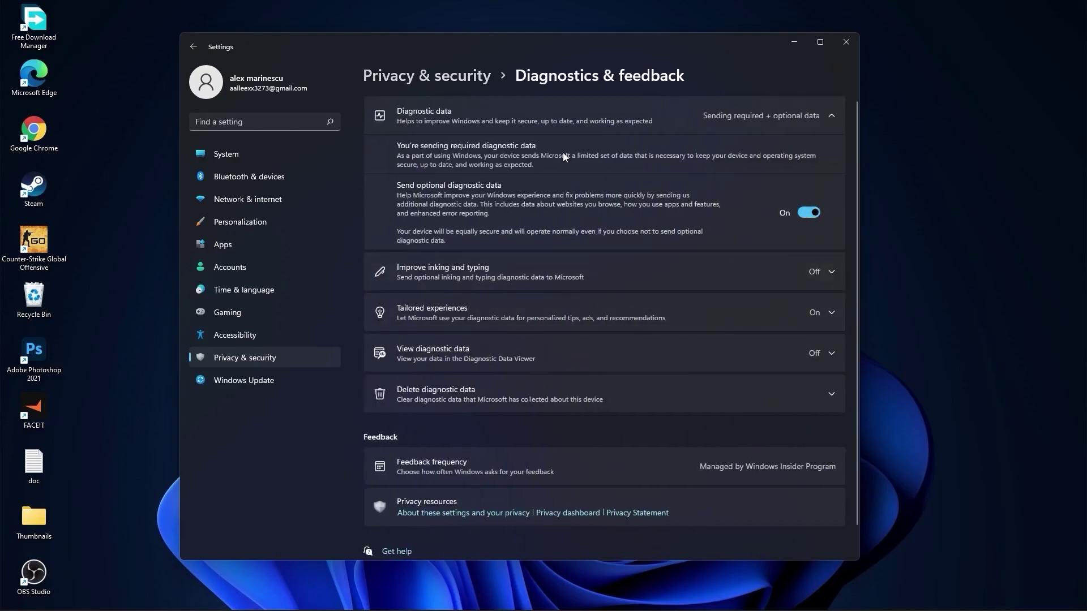
{"action": "left_click", "coordinate": [447, 76]}
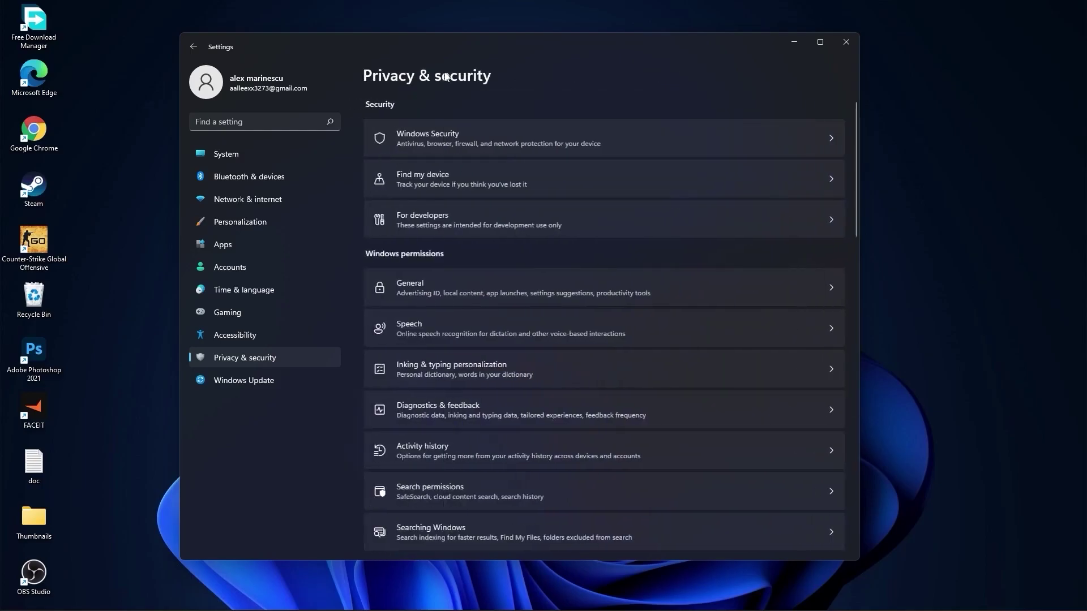
{"action": "left_click", "coordinate": [433, 451]}
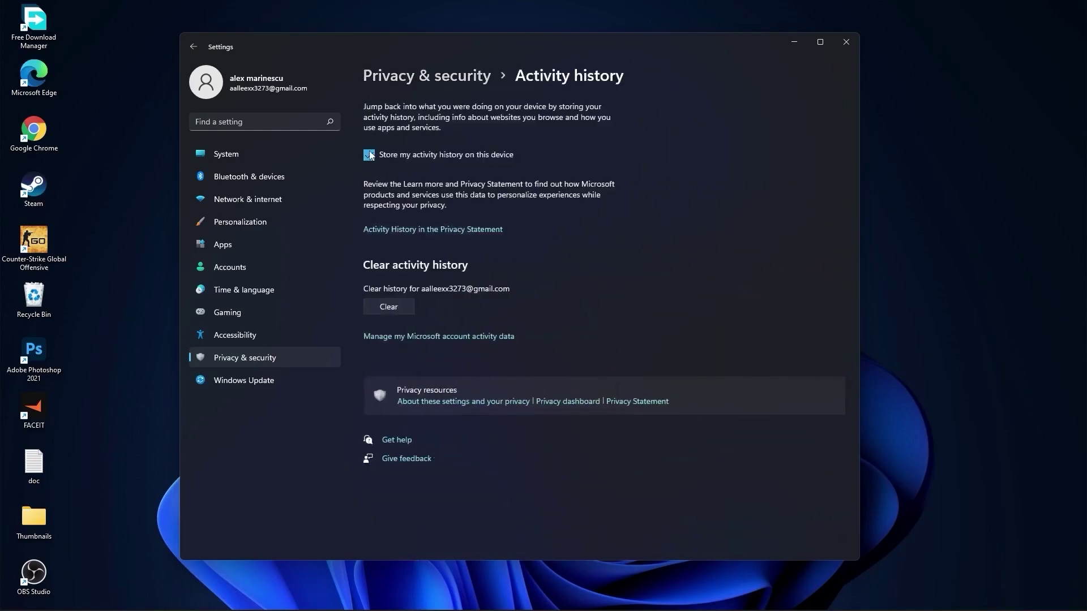
{"action": "left_click", "coordinate": [415, 77]}
{"action": "scroll", "coordinate": [540, 303], "scroll_direction": "down", "scroll_amount": 5}
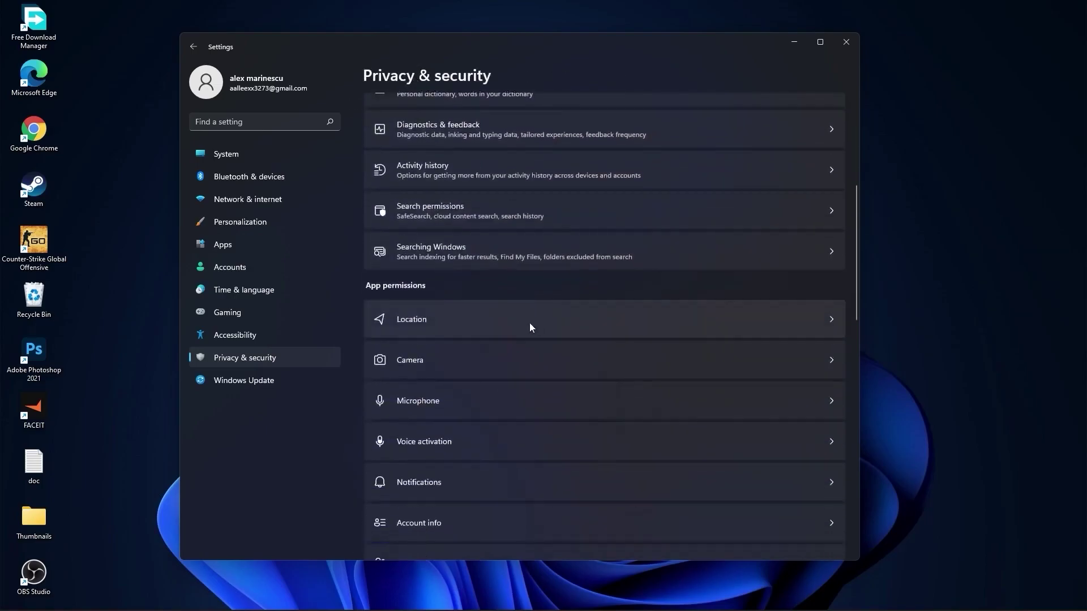
{"action": "left_click", "coordinate": [427, 253]}
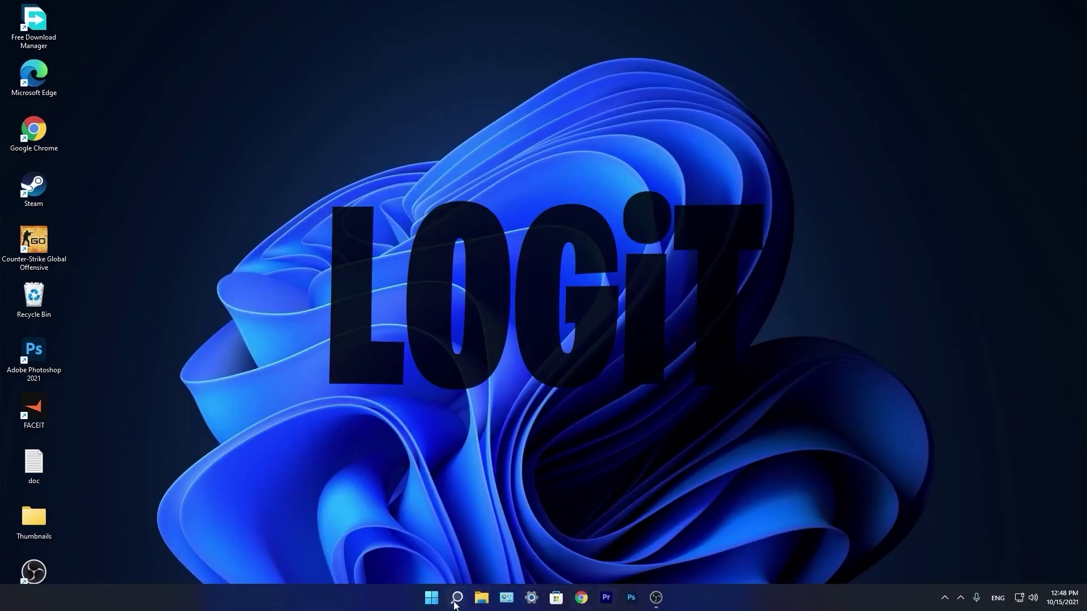
- Disable CCXProcess in Task Manager's Startup apps list, then close Task Manager
{"action": "left_click", "coordinate": [457, 599]}
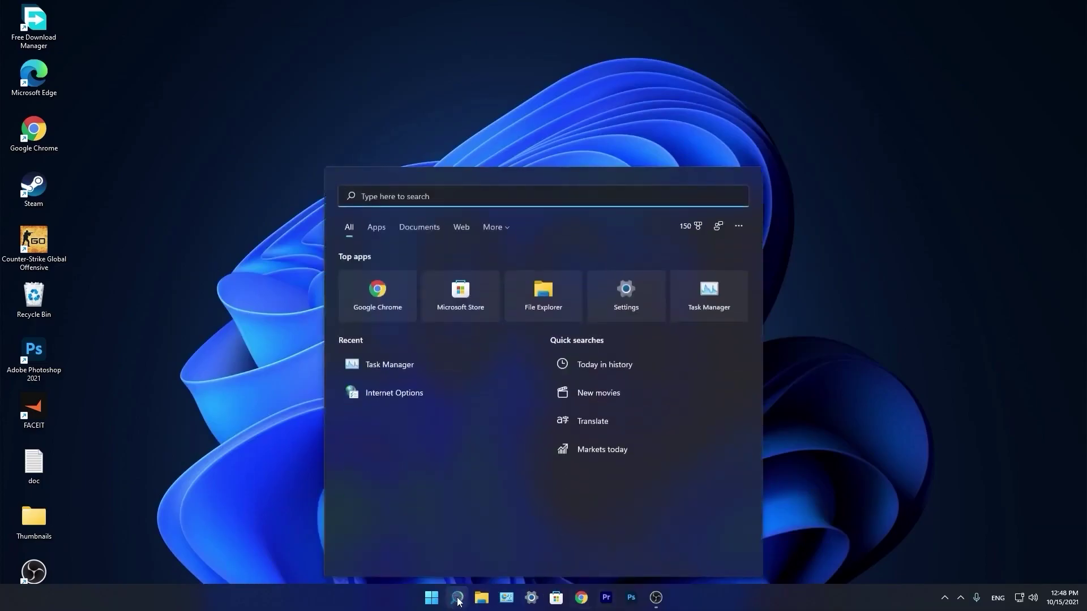
{"action": "type", "text": "task"}
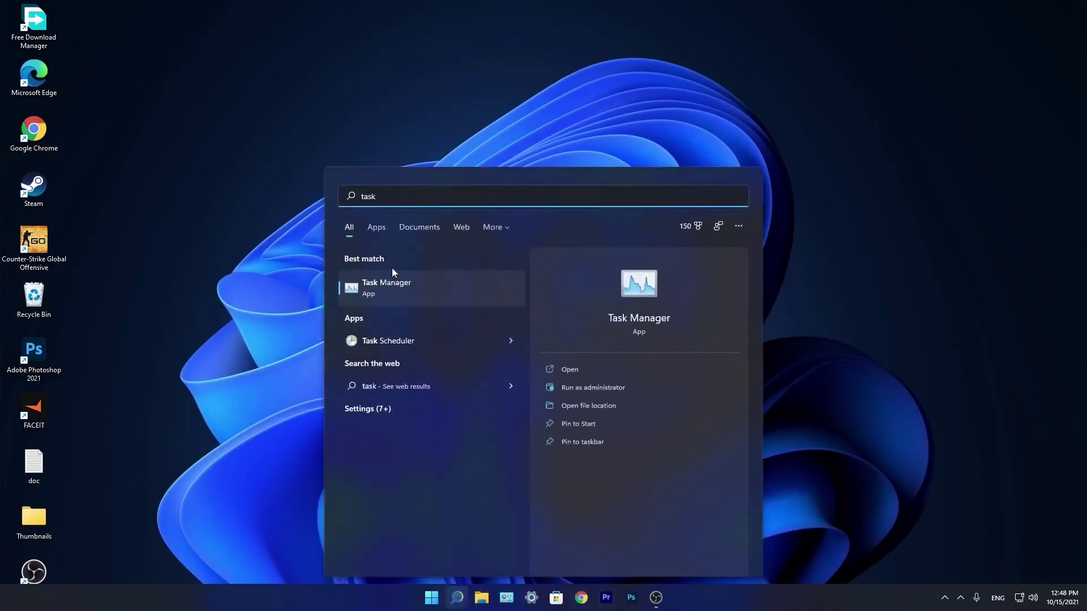
{"action": "left_click", "coordinate": [398, 290]}
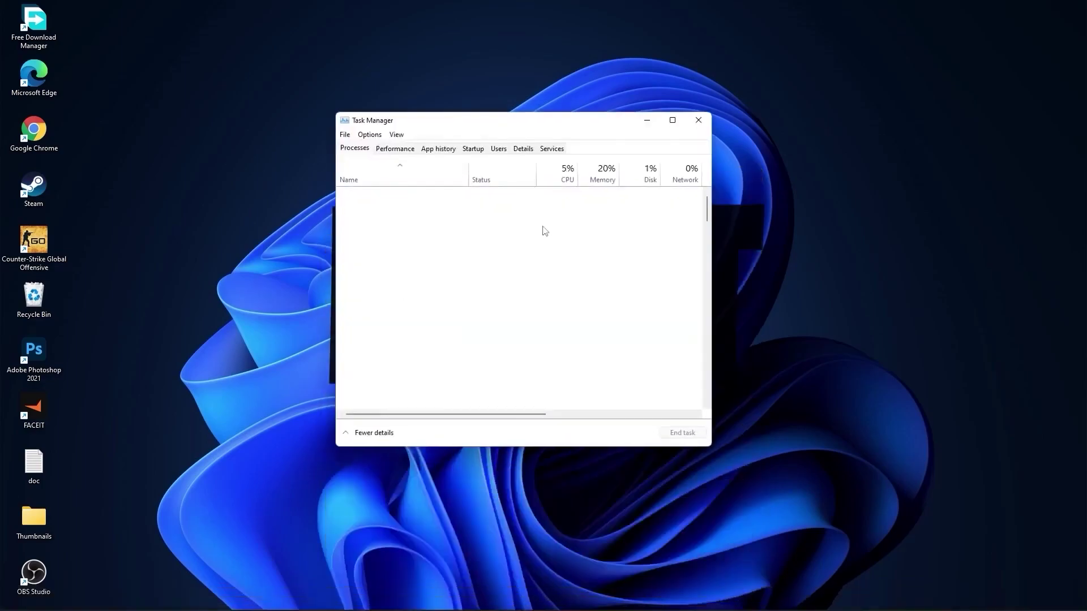
{"action": "left_click", "coordinate": [478, 149]}
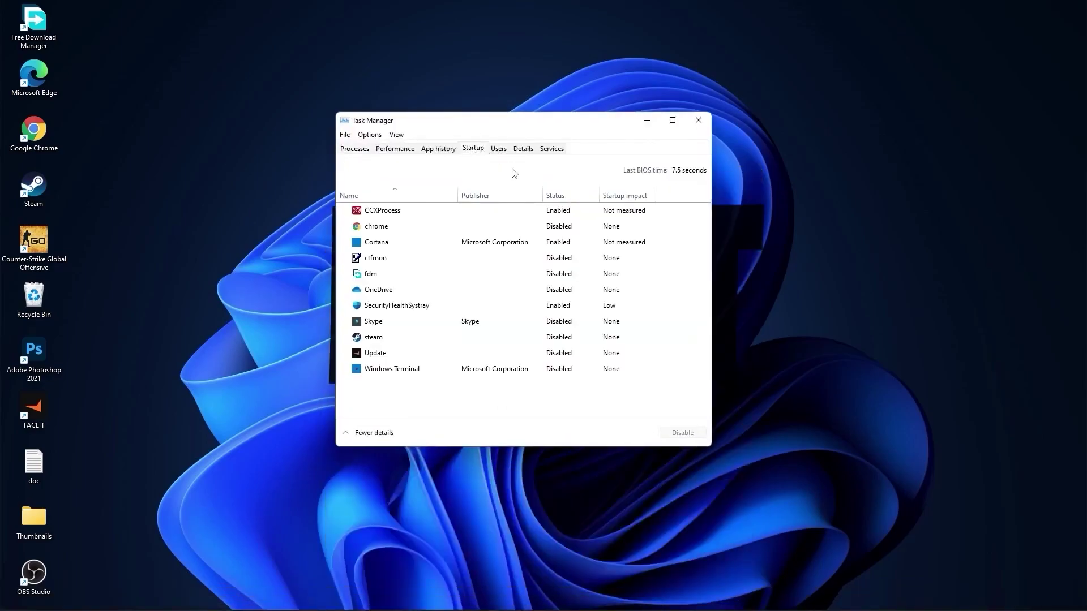
{"action": "right_click", "coordinate": [559, 212]}
{"action": "left_click", "coordinate": [586, 219]}
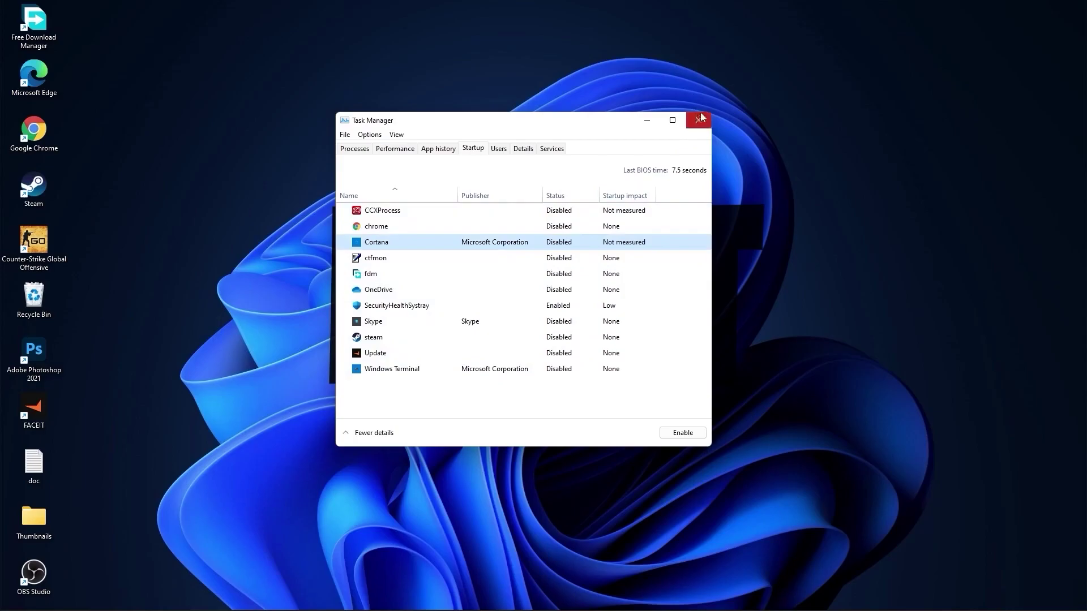
{"action": "left_click", "coordinate": [698, 120]}
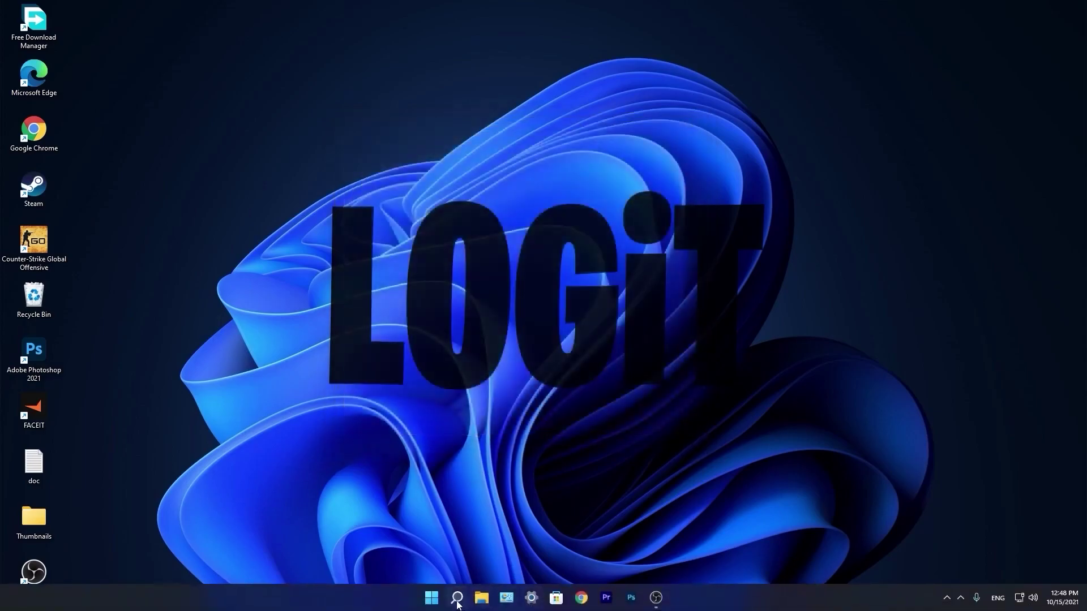
- Optimize the C: SSD, then analyze and optimize HDD (D:) in Defragment and Optimize Drives
{"action": "left_click", "coordinate": [457, 599]}
{"action": "type", "text": "optimi"}
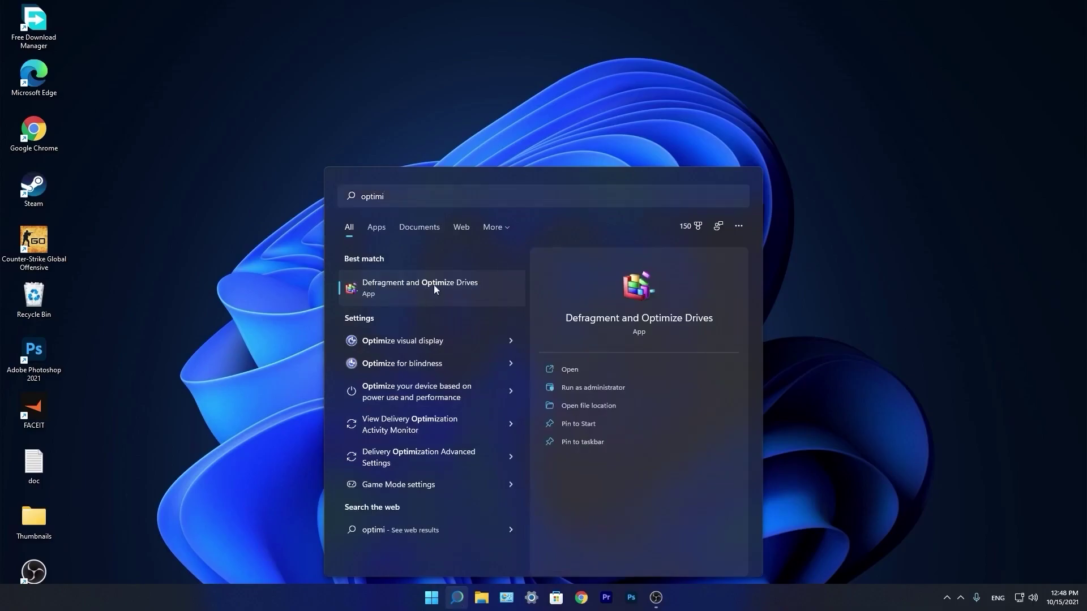
{"action": "left_click", "coordinate": [435, 288]}
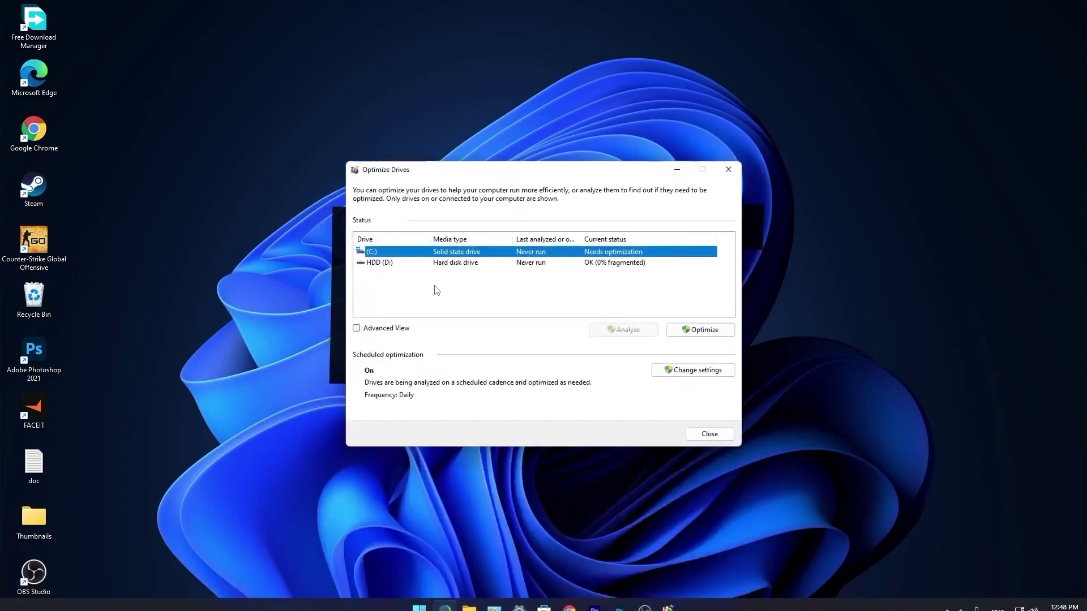
{"action": "left_click", "coordinate": [696, 333]}
{"action": "left_click", "coordinate": [400, 264]}
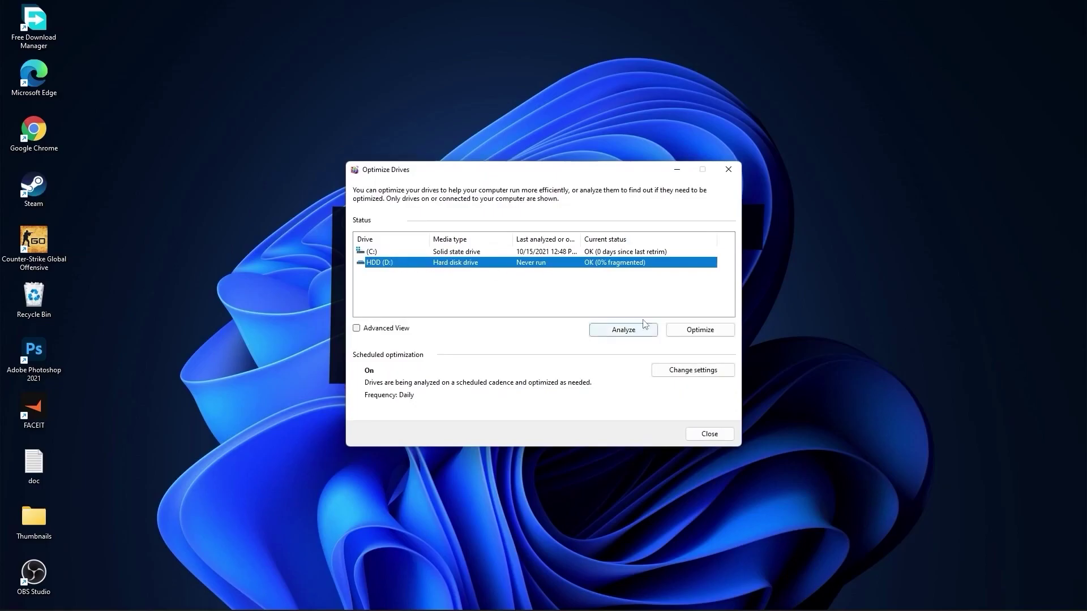
{"action": "left_click", "coordinate": [623, 334]}
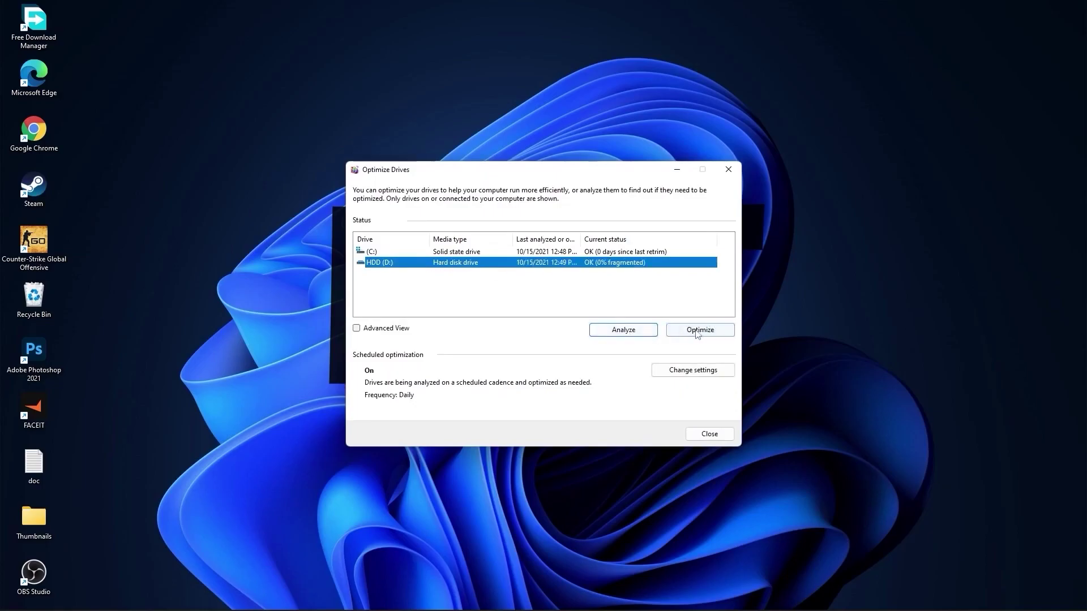
{"action": "left_click", "coordinate": [700, 333]}
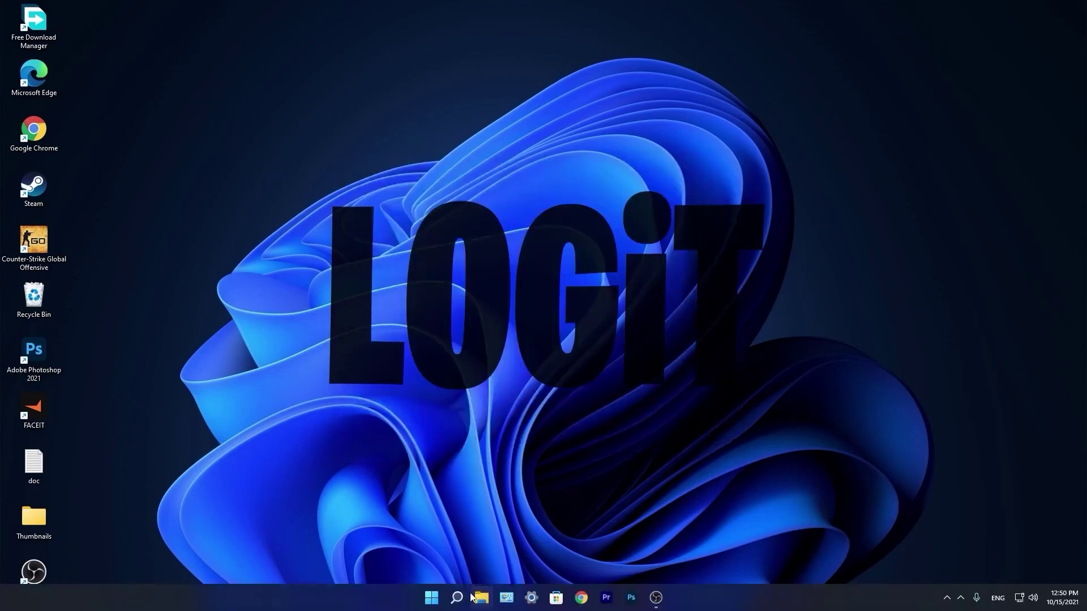
- Open the Temp folder from the Run dialog and delete all its files
{"action": "left_click", "coordinate": [457, 599]}
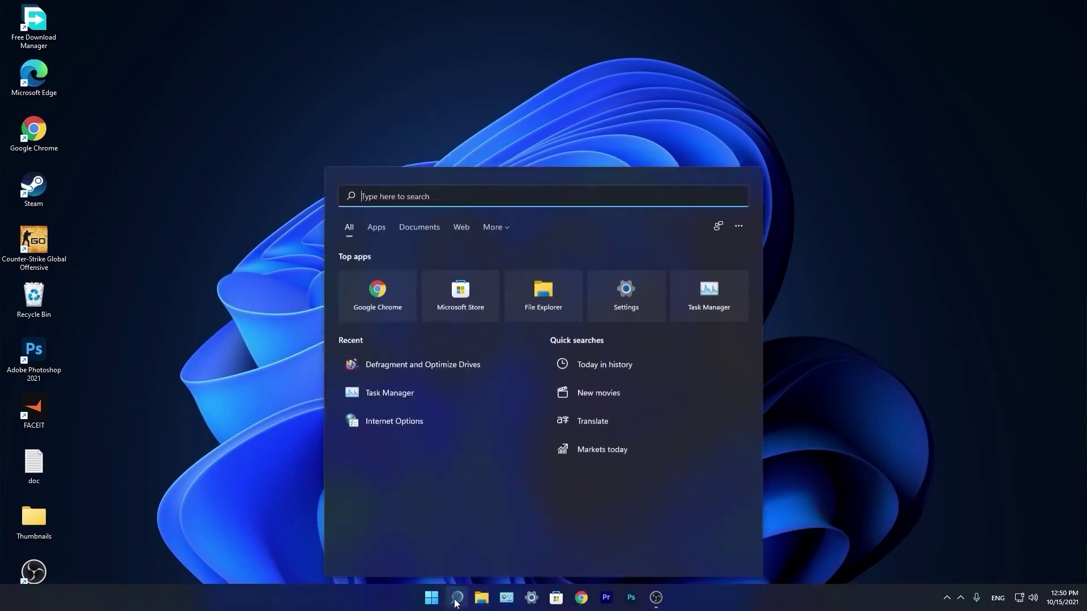
{"action": "type", "text": "run"}
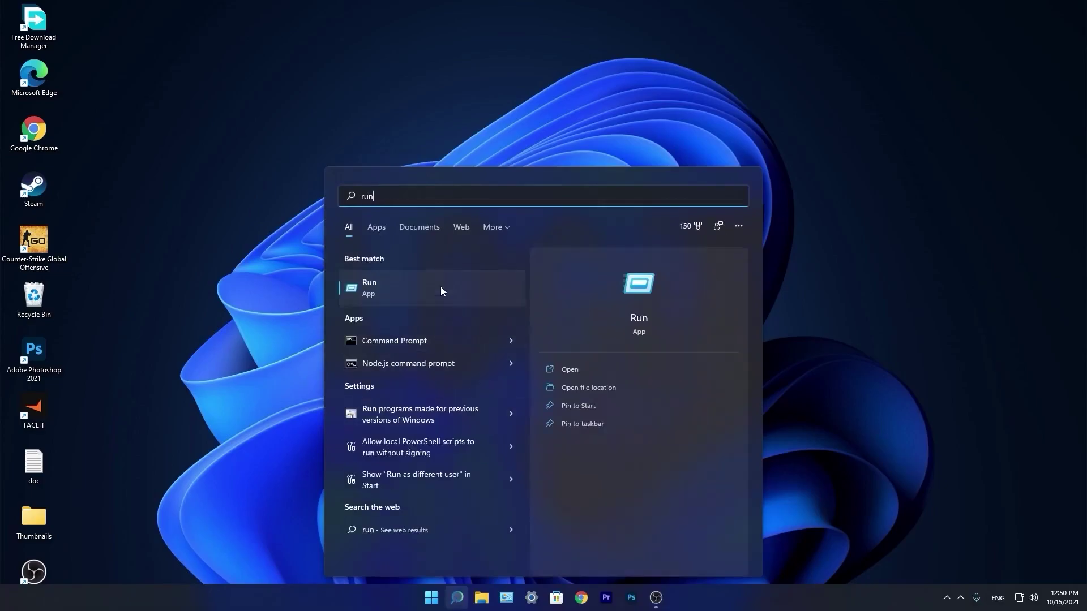
{"action": "left_click", "coordinate": [382, 283]}
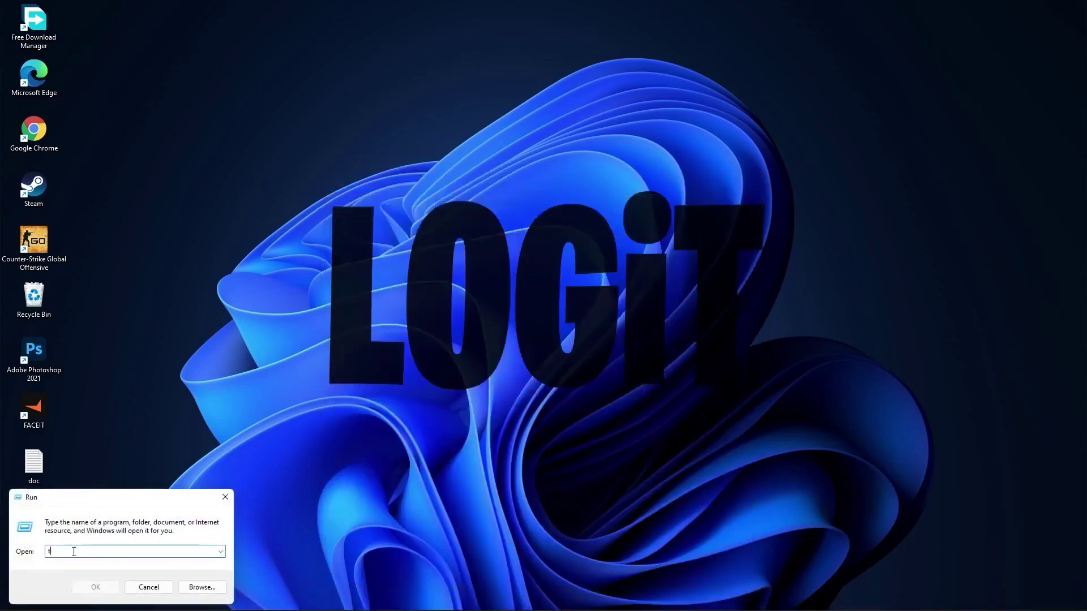
{"action": "type", "text": "temp"}
{"action": "left_click", "coordinate": [102, 587]}
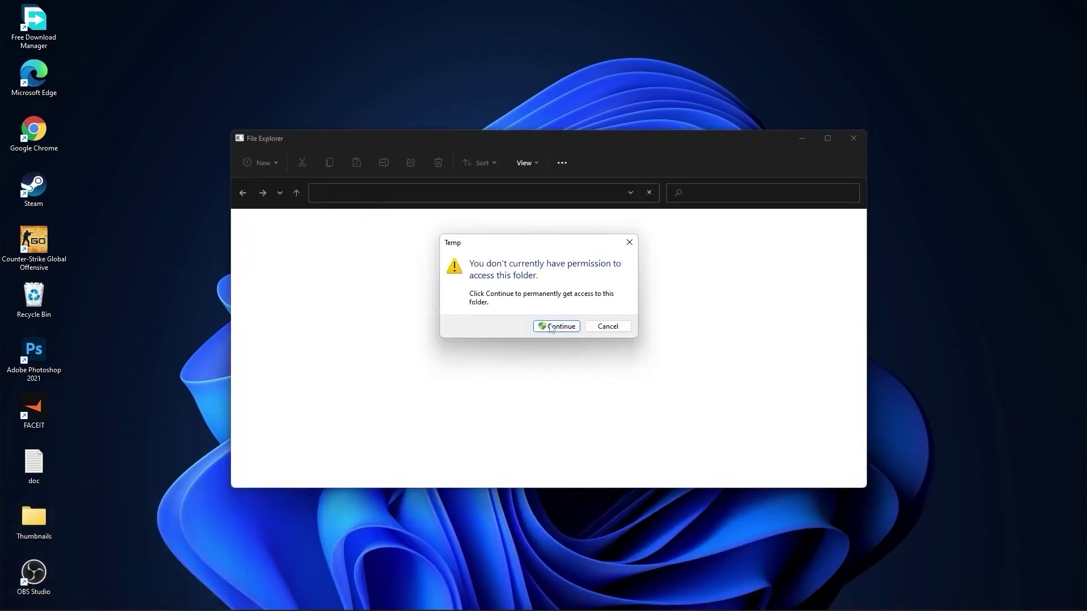
{"action": "left_click", "coordinate": [556, 326]}
{"action": "left_click_drag", "start_coordinate": [648, 410], "coordinate": [409, 236]}
{"action": "right_click", "coordinate": [410, 236]}
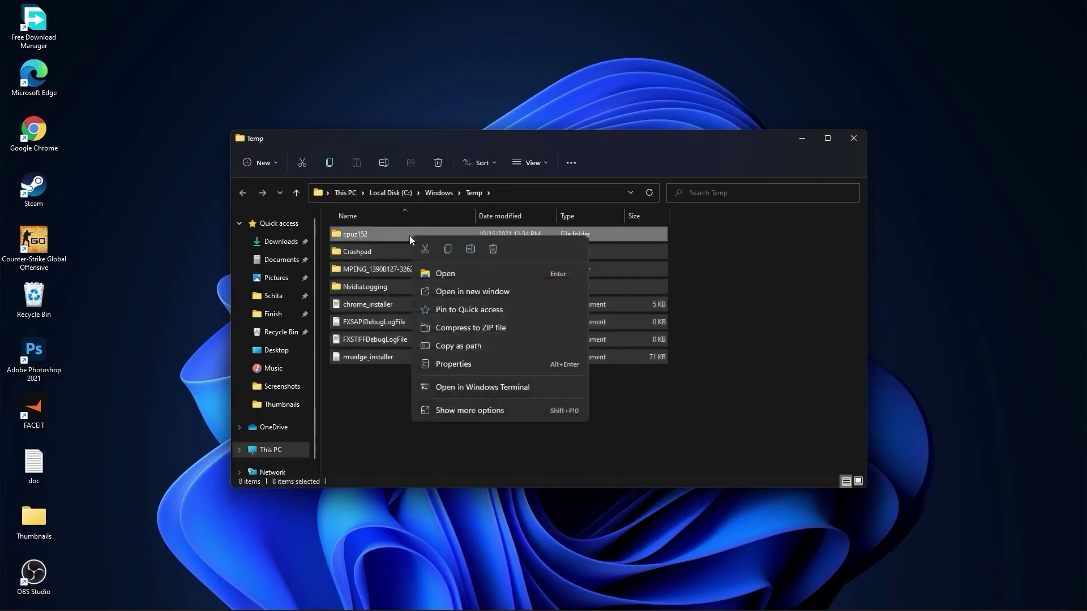
{"action": "left_click", "coordinate": [491, 249]}
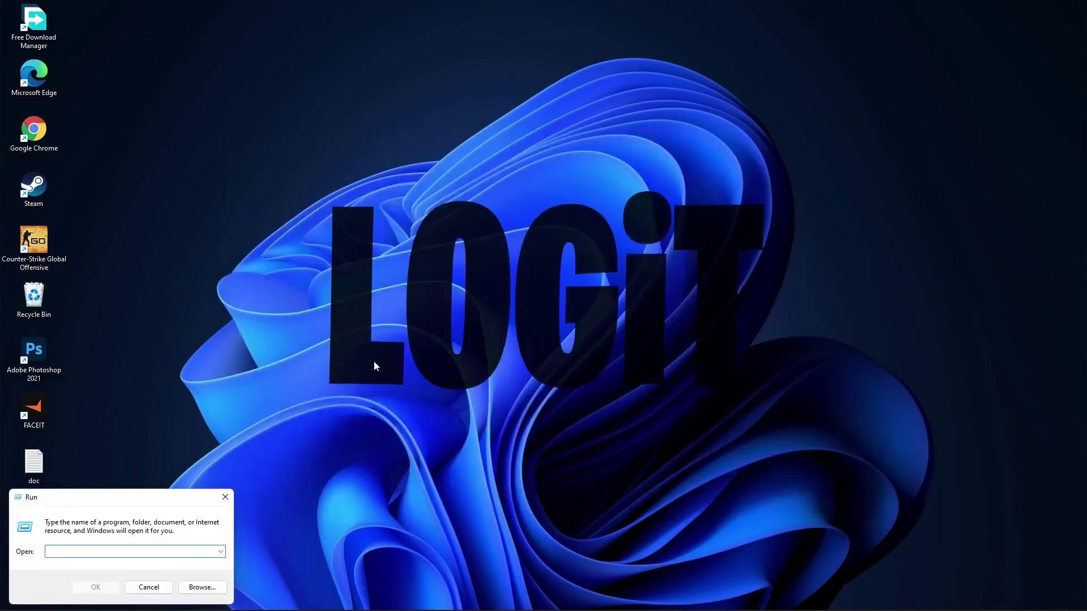
- Reopen %temp% and delete the remaining temporary files
{"action": "type", "text": "%temp%"}
{"action": "left_click", "coordinate": [96, 586]}
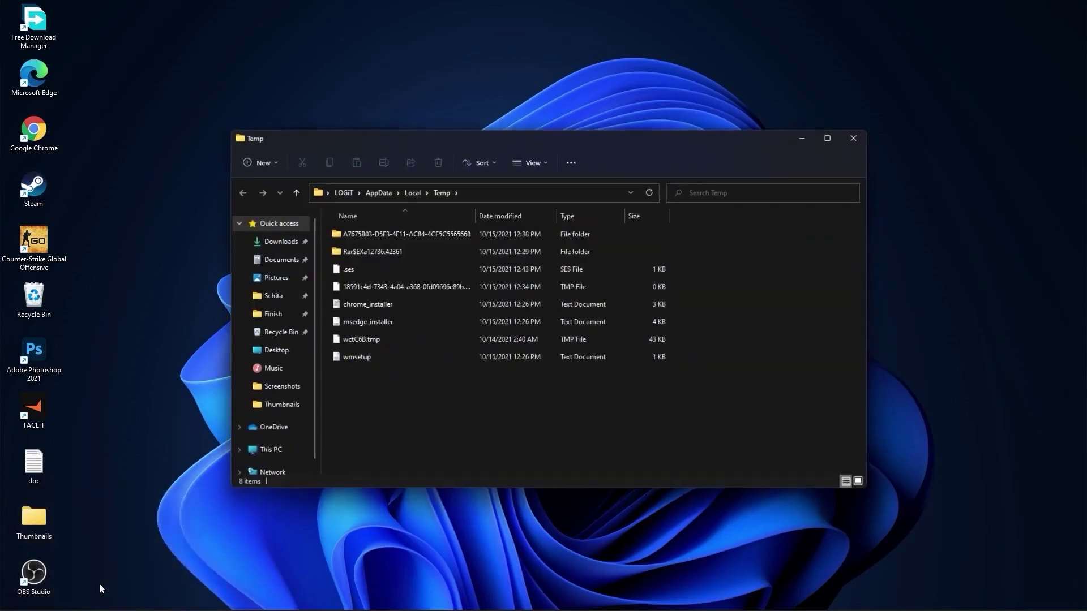
{"action": "left_click_drag", "start_coordinate": [607, 419], "coordinate": [428, 237]}
{"action": "right_click", "coordinate": [428, 238]}
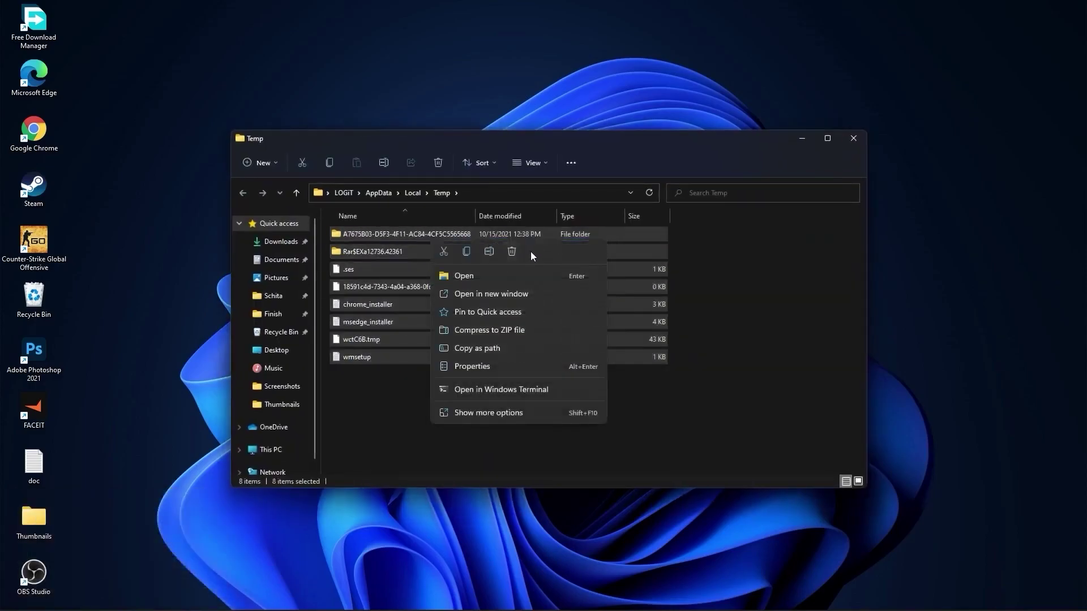
{"action": "left_click", "coordinate": [510, 248]}
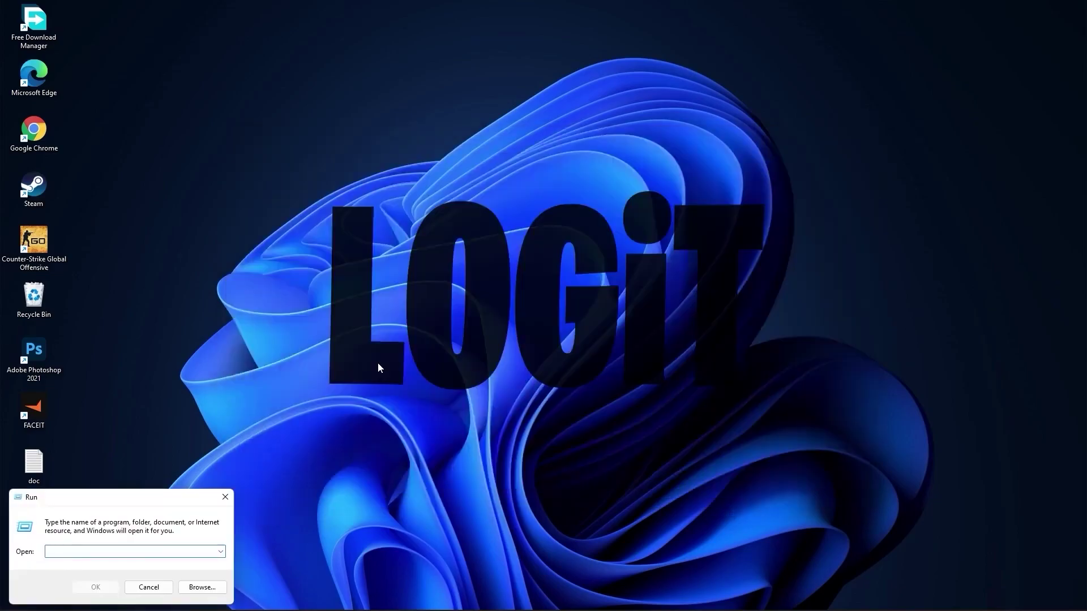
- Open the Windows Prefetch folder, grant access, and delete all its files
{"action": "type", "text": "prefetch"}
{"action": "left_click", "coordinate": [96, 587]}
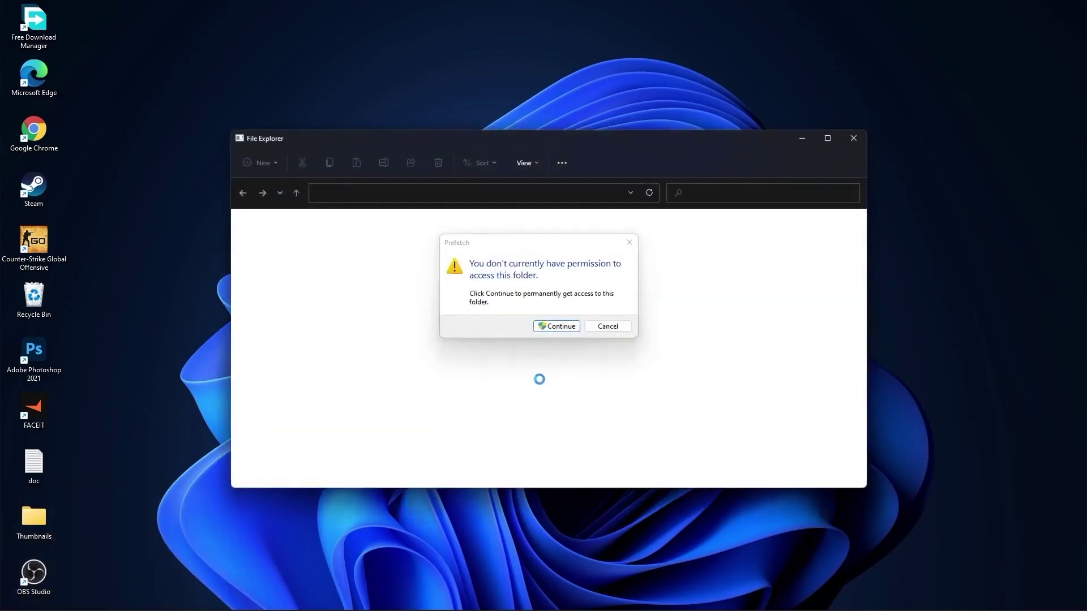
{"action": "left_click", "coordinate": [563, 331]}
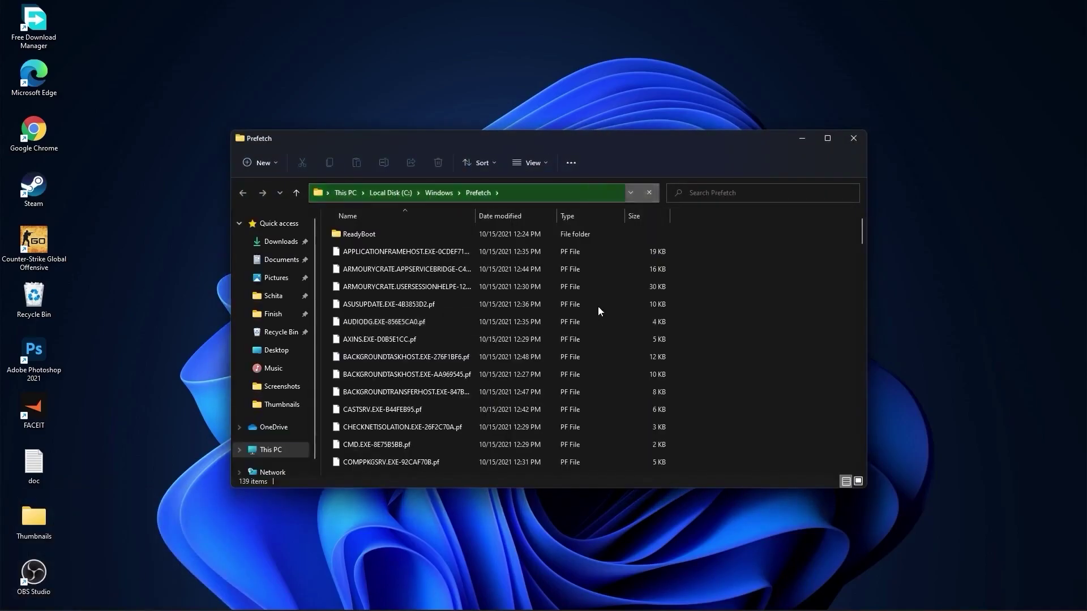
{"action": "left_click_drag", "start_coordinate": [696, 231], "coordinate": [549, 467]}
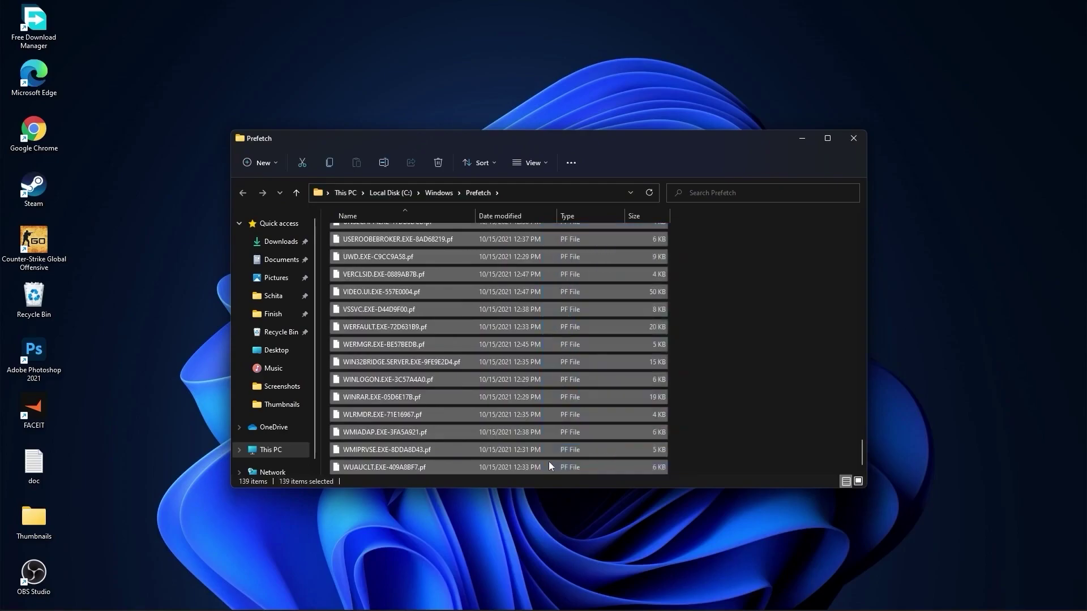
{"action": "right_click", "coordinate": [546, 274]}
{"action": "left_click", "coordinate": [629, 288]}
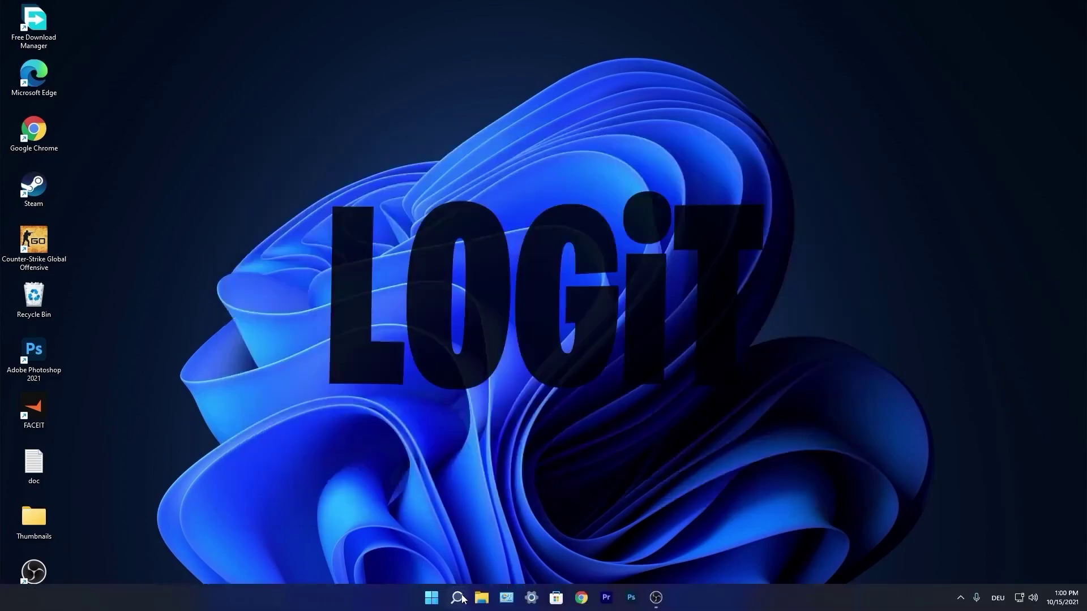
- Set visual effects to Custom with only smooth screen-font edges and thumbnails enabled, and apply
{"action": "left_click", "coordinate": [459, 598]}
{"action": "type", "text": "p"}
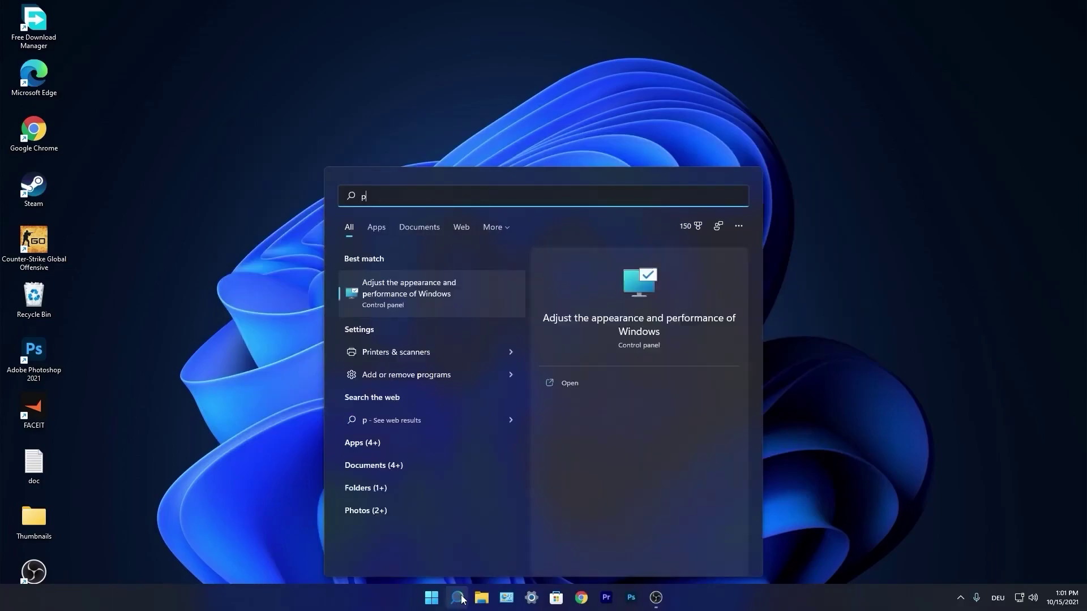
{"action": "type", "text": "erformance"}
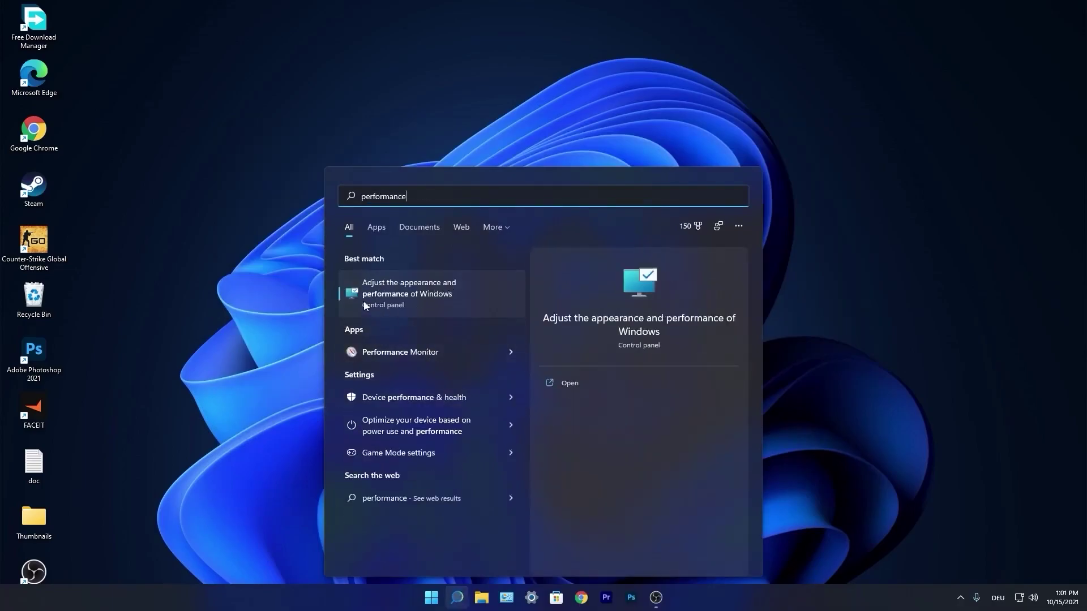
{"action": "left_click", "coordinate": [414, 295]}
{"action": "left_click_drag", "start_coordinate": [172, 74], "coordinate": [530, 146]}
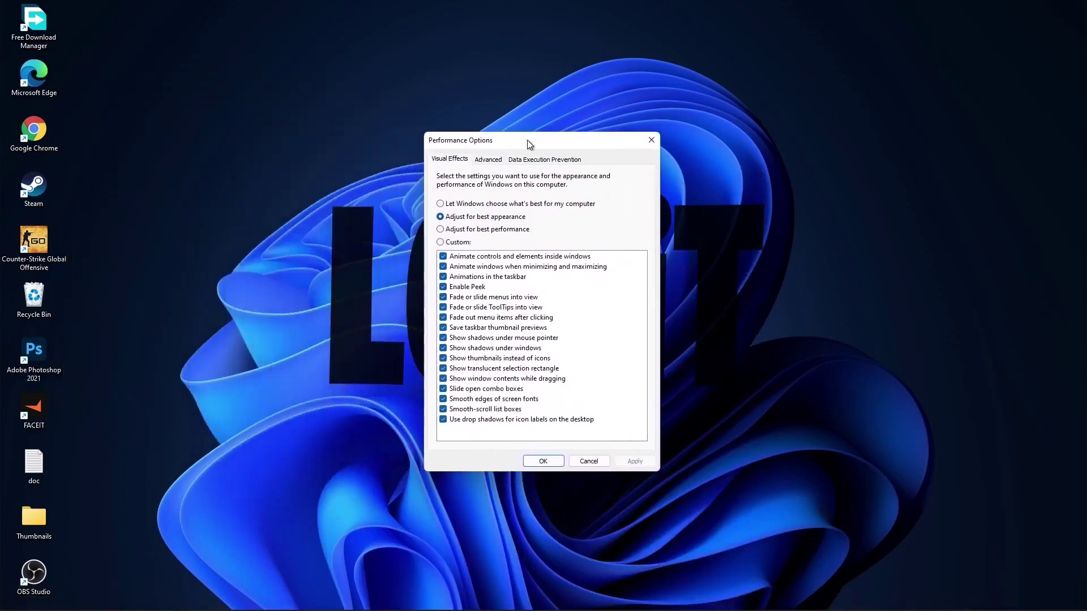
{"action": "left_click", "coordinate": [441, 230]}
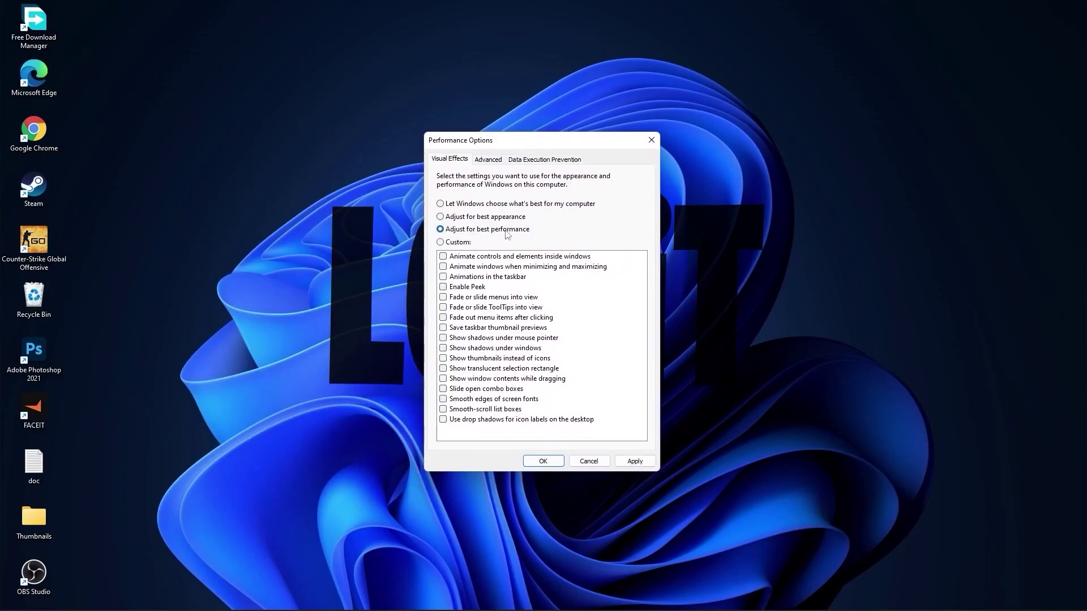
{"action": "left_click", "coordinate": [441, 242]}
{"action": "left_click", "coordinate": [468, 400]}
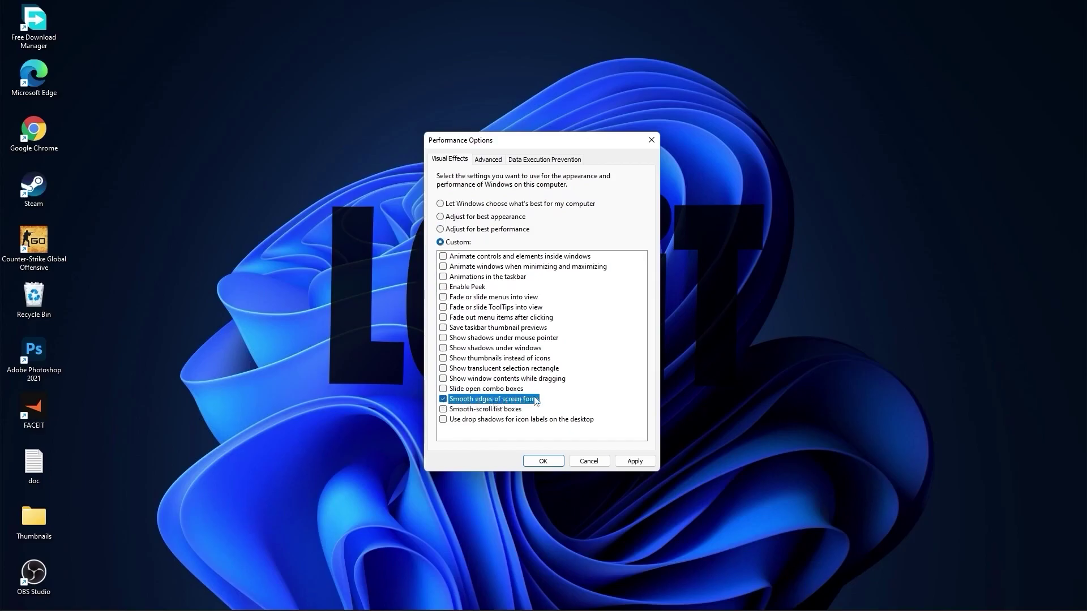
{"action": "left_click", "coordinate": [453, 358]}
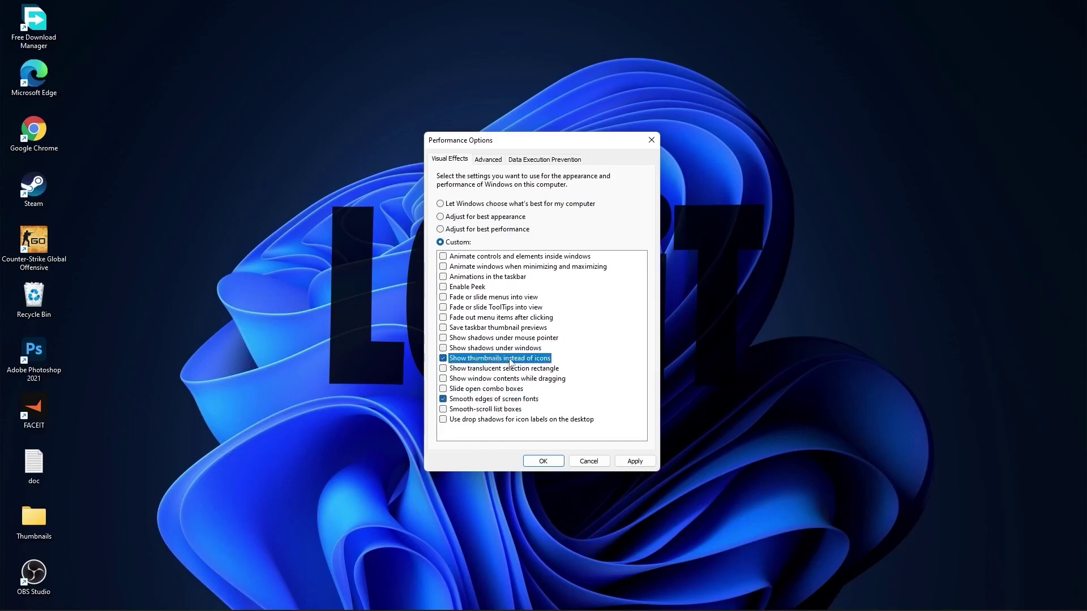
{"action": "left_click", "coordinate": [634, 461]}
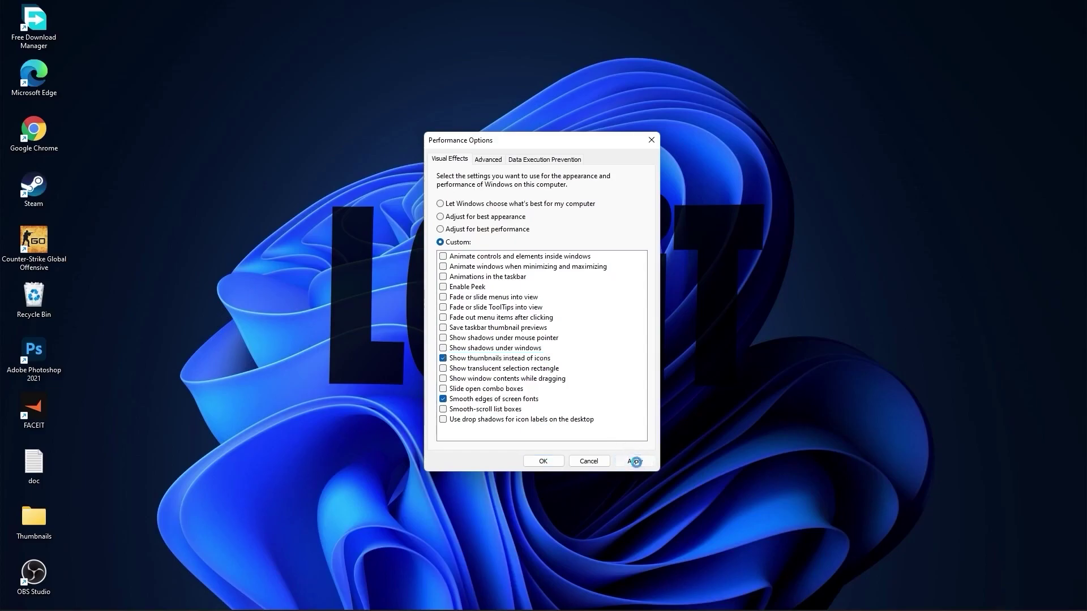
{"action": "left_click", "coordinate": [543, 462]}
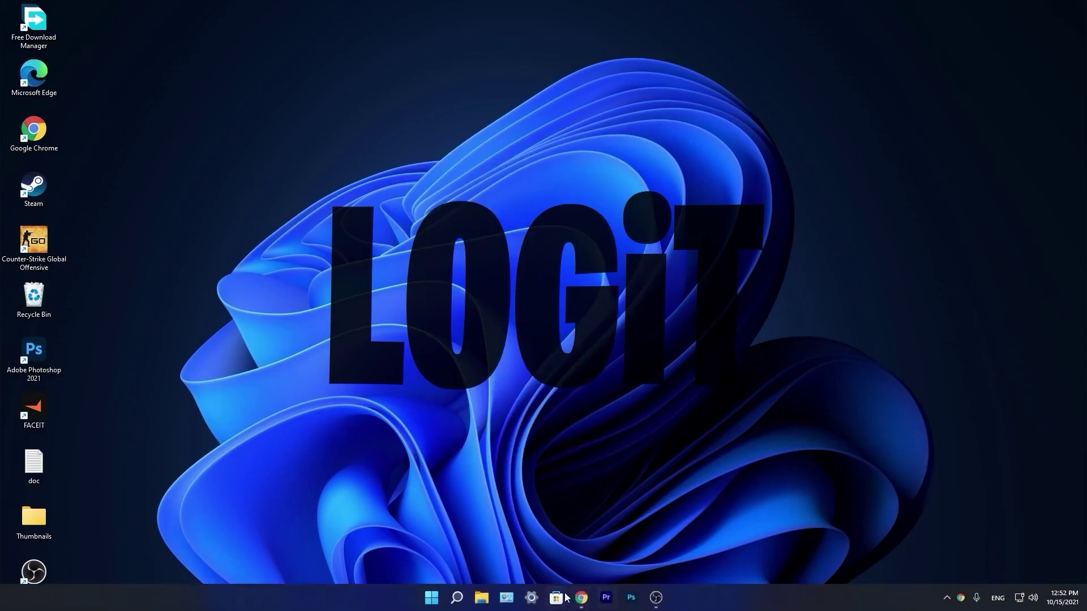
- Search NVIDIA drivers for GeForce 10 Series GTX 1050 Ti and download Game Ready Driver 496.13
{"action": "left_click", "coordinate": [581, 598]}
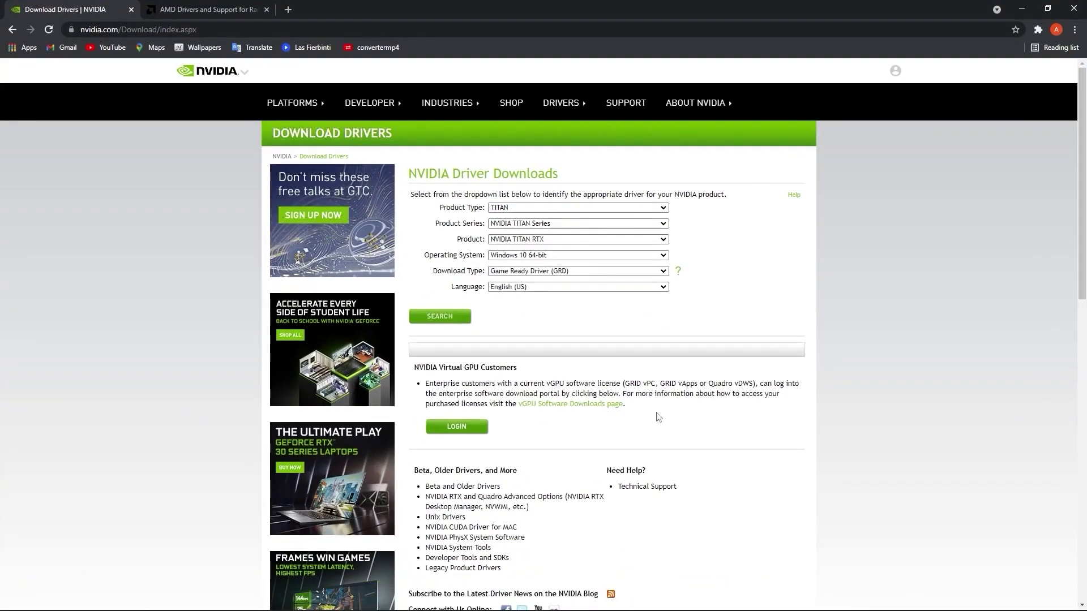
{"action": "left_click", "coordinate": [533, 208]}
{"action": "left_click", "coordinate": [503, 226]}
{"action": "left_click", "coordinate": [540, 223]}
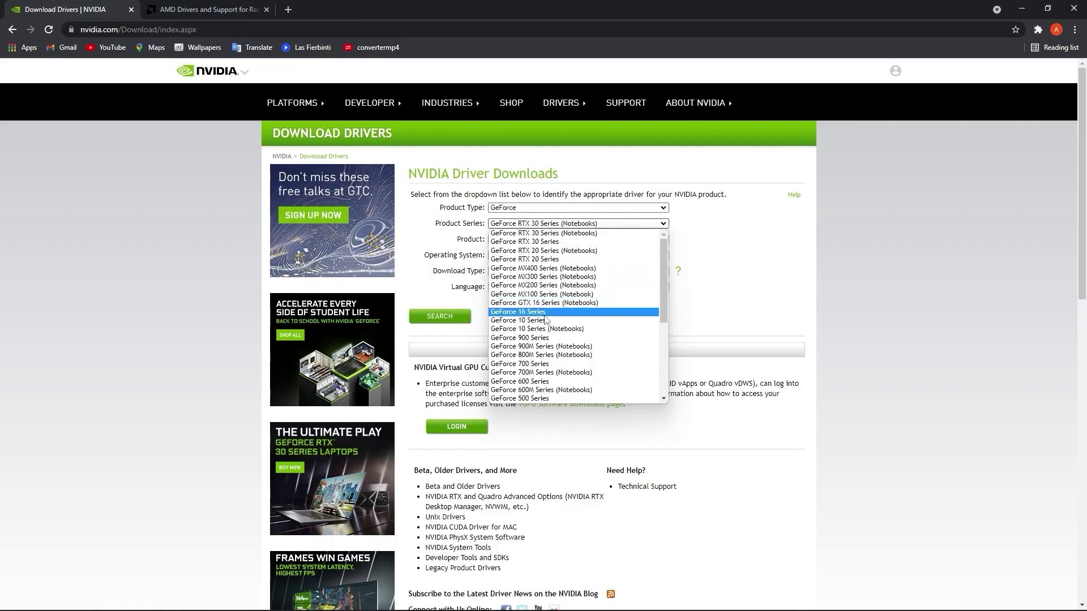
{"action": "left_click", "coordinate": [540, 335]}
{"action": "left_click", "coordinate": [540, 240]}
{"action": "left_click", "coordinate": [538, 292]}
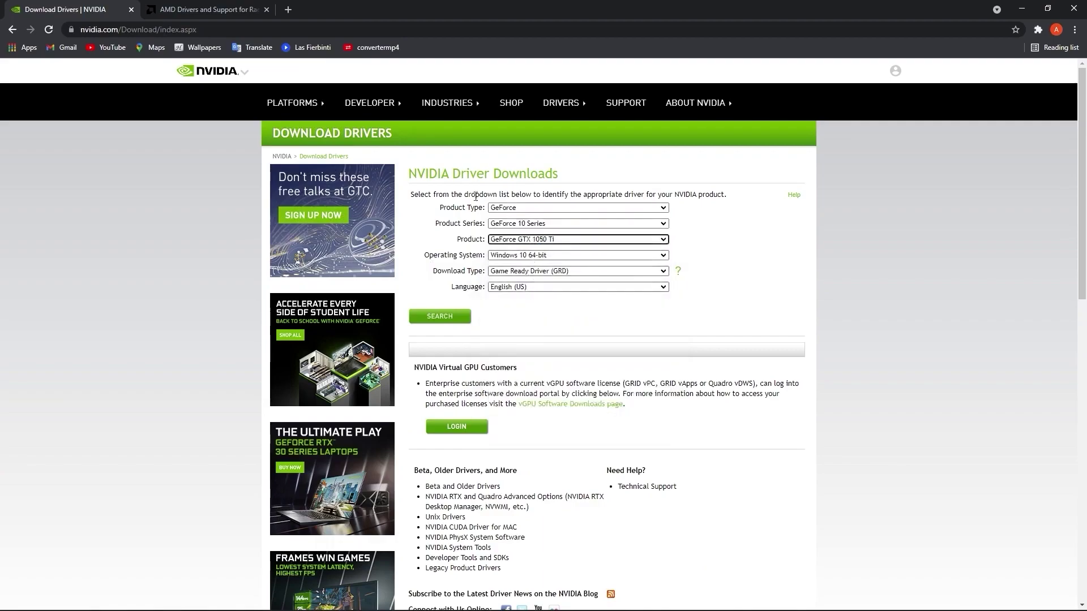
{"action": "left_click", "coordinate": [431, 315]}
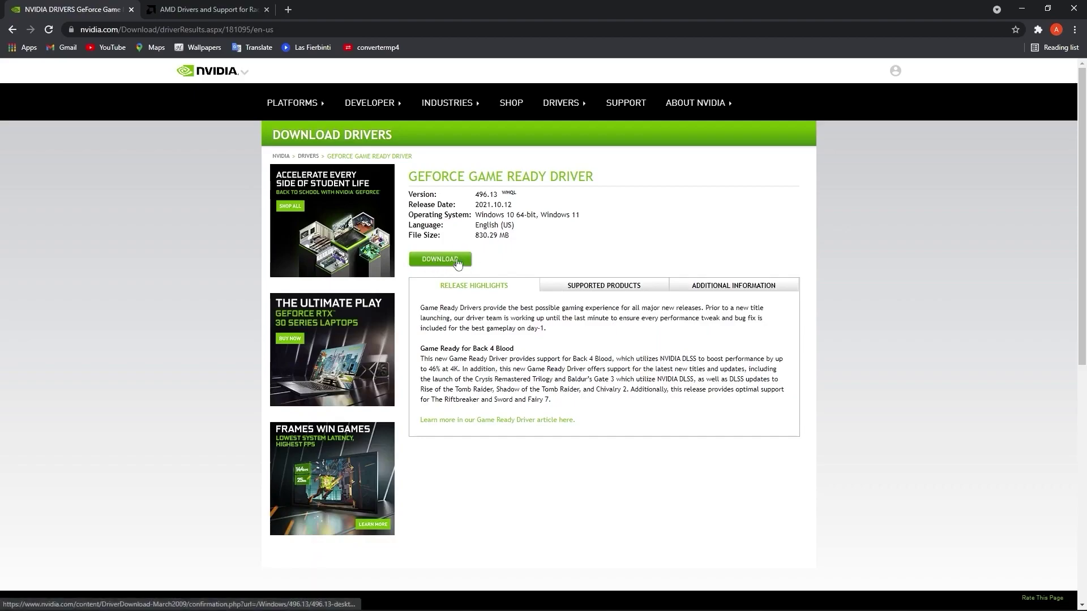
{"action": "left_click", "coordinate": [440, 262]}
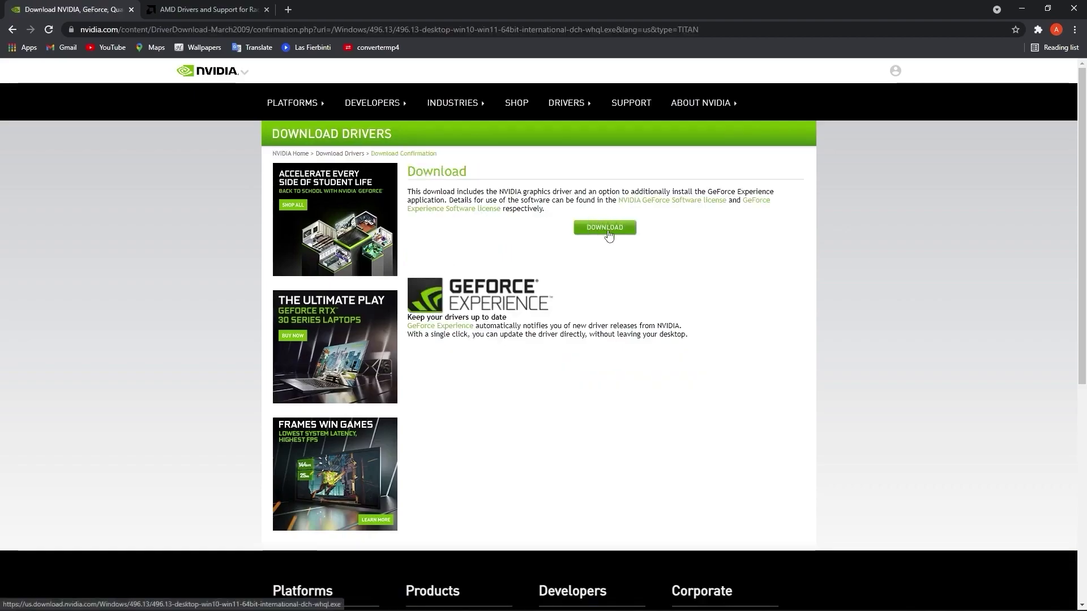
- Select AMD Radeon 5300 Series > RX 5300 Series > RX 5300 on the AMD support page
{"action": "left_click", "coordinate": [229, 11]}
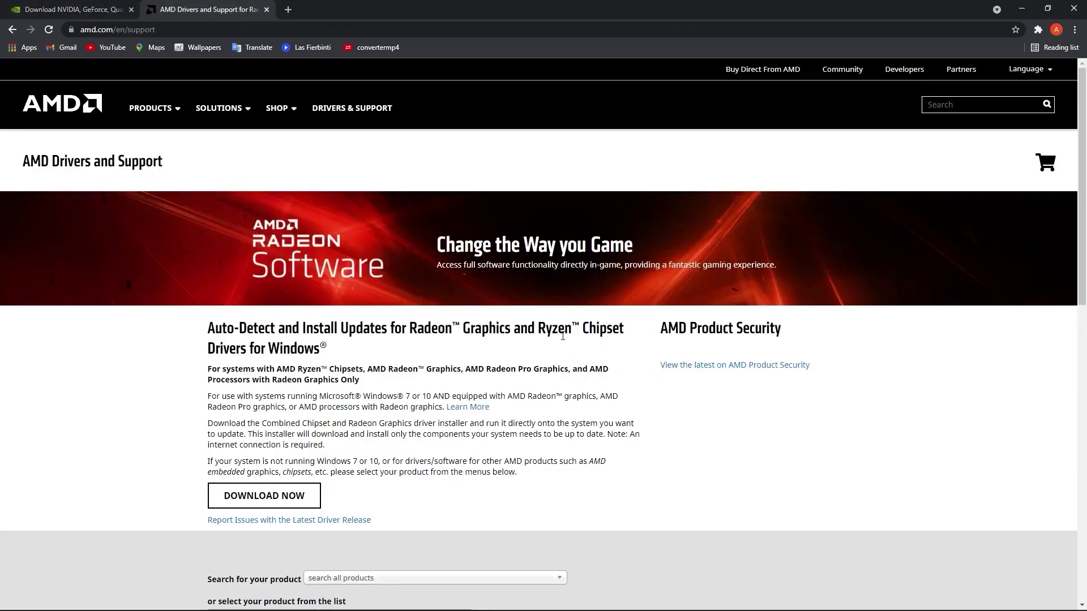
{"action": "scroll", "coordinate": [563, 338], "scroll_direction": "down", "scroll_amount": 6}
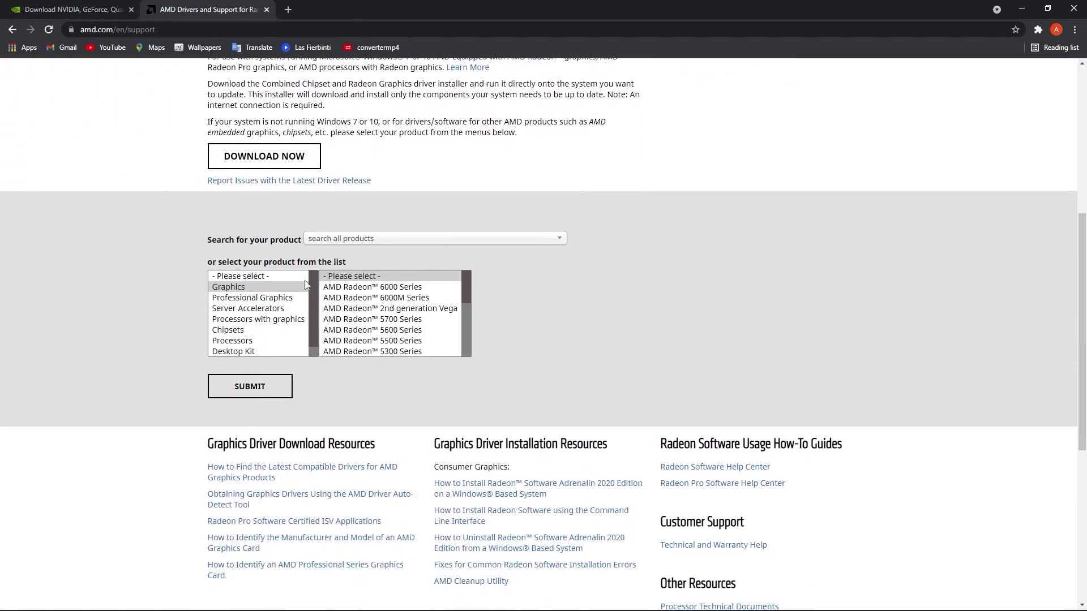
{"action": "left_click", "coordinate": [306, 286]}
{"action": "scroll", "coordinate": [373, 305], "scroll_direction": "down", "scroll_amount": 1}
{"action": "left_click", "coordinate": [373, 310]}
{"action": "scroll", "coordinate": [396, 325], "scroll_direction": "down", "scroll_amount": 3}
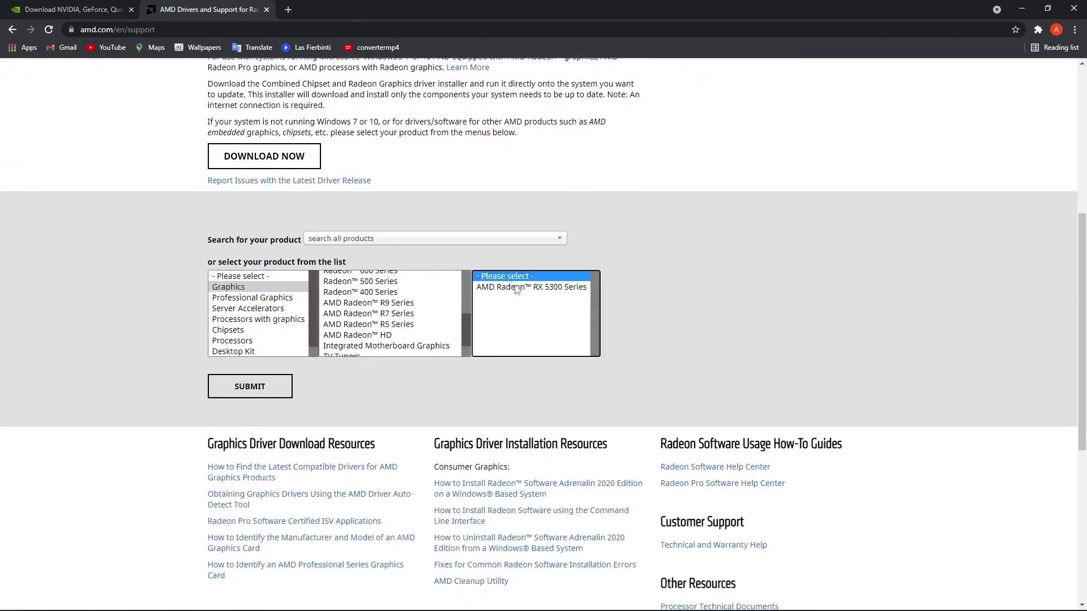
{"action": "left_click", "coordinate": [516, 287]}
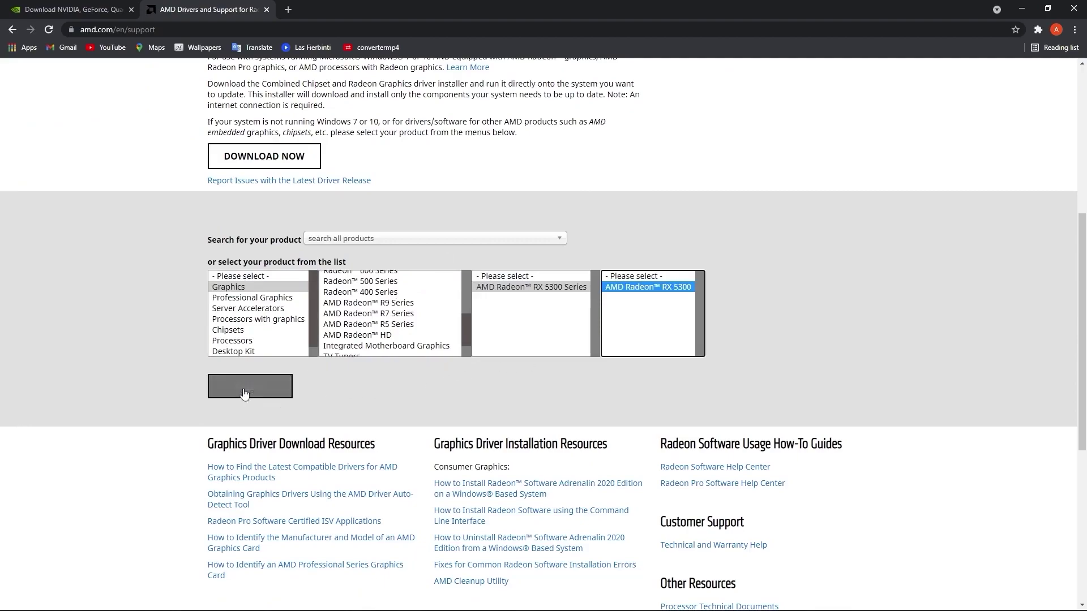